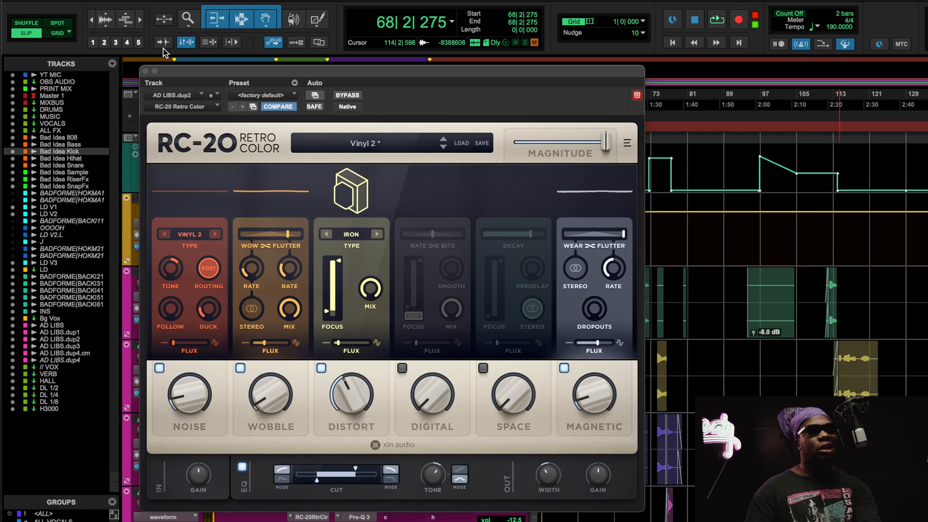
# - Close the RC-20 Retro Color window and look over the session's tracks up to the mix buses and back to the ad libs
pyautogui.click(144, 71)
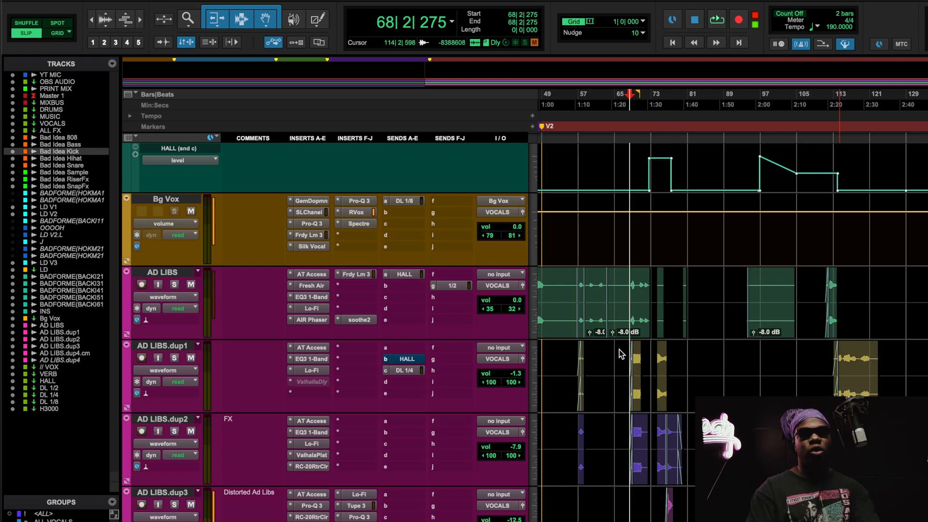
pyautogui.scroll(20, 581, 151)
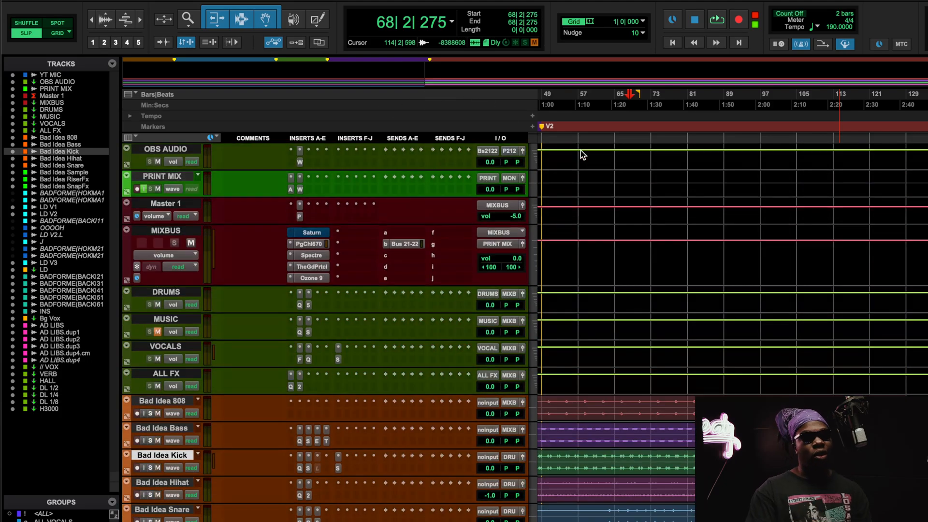
pyautogui.scroll(-20, 580, 151)
pyautogui.scroll(10, 582, 153)
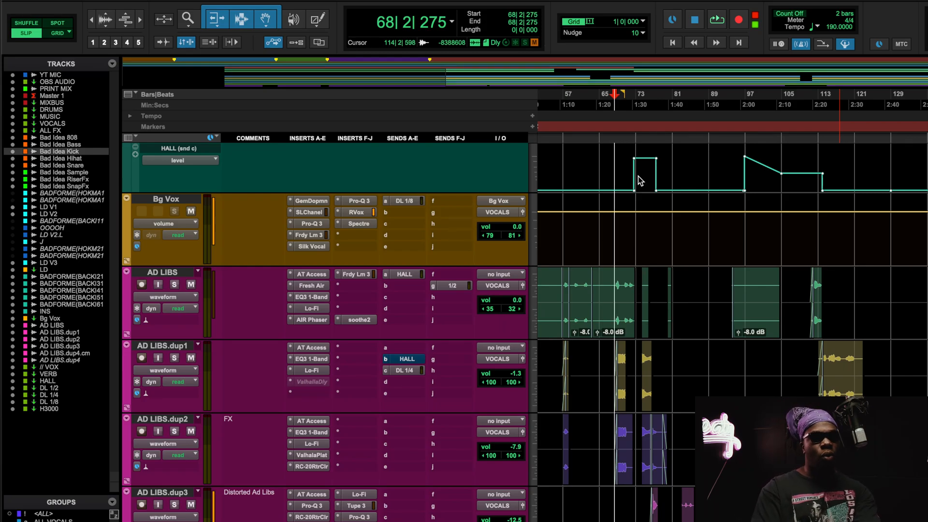
# - Play the ad-lib section from bar 67, play it again from bar 105, and stop playback
pyautogui.click(609, 103)
pyautogui.press('space')
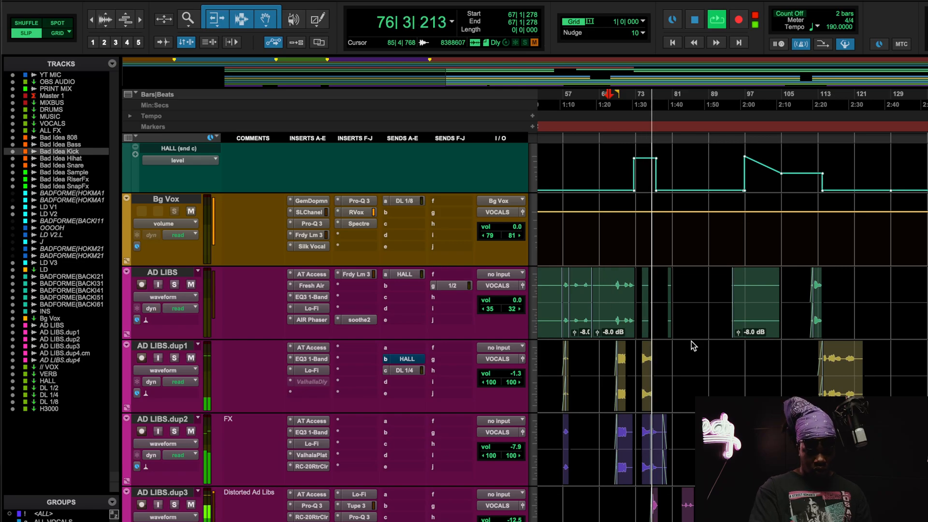
pyautogui.scroll(-1, 691, 341)
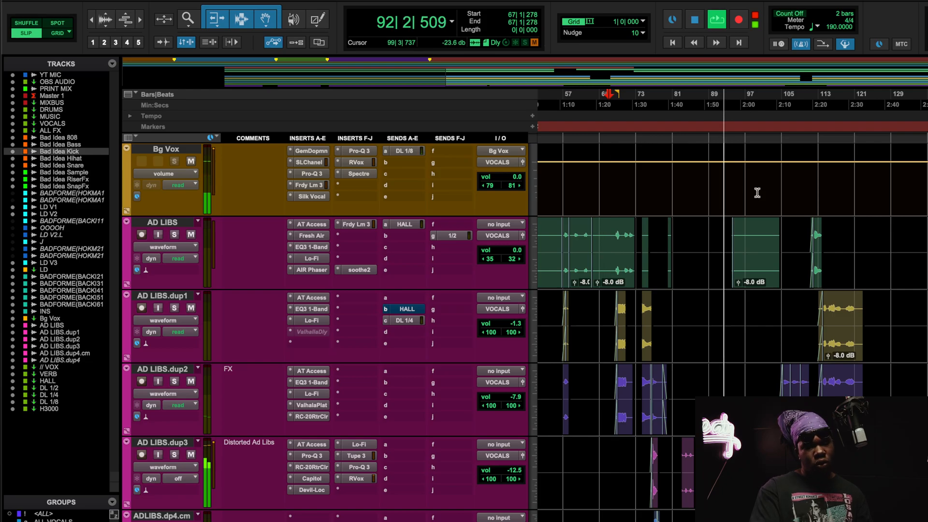
pyautogui.click(782, 104)
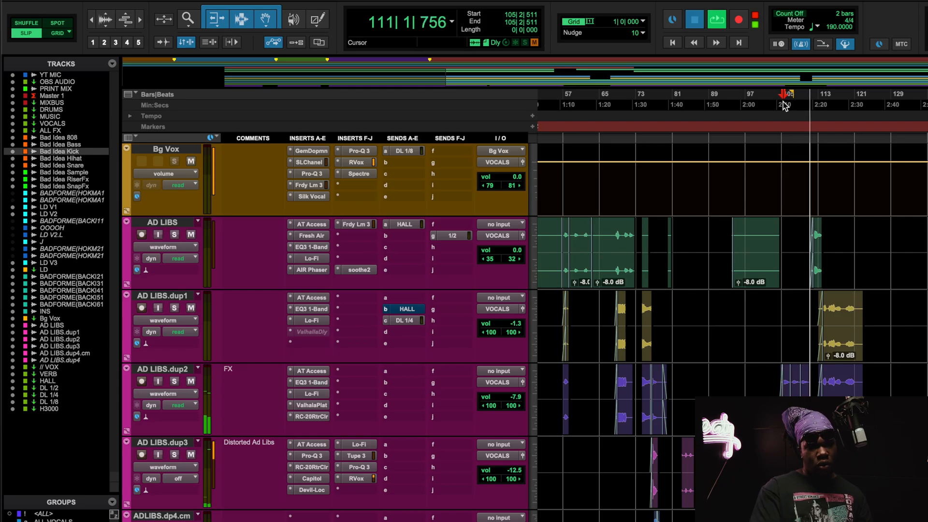
pyautogui.press('space')
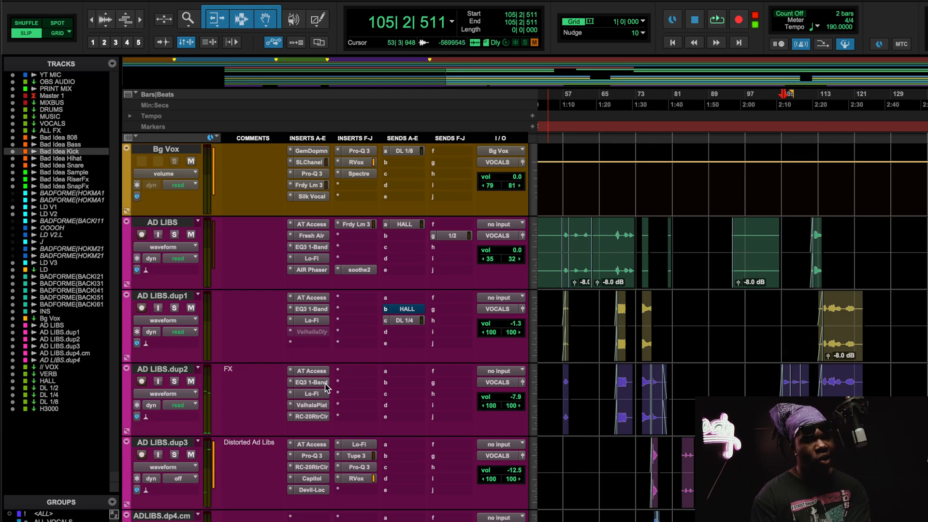
# - Open RC-20 Retro Color on AD LIBS.dup2 and review the available distortion and noise types without changing them
pyautogui.click(313, 416)
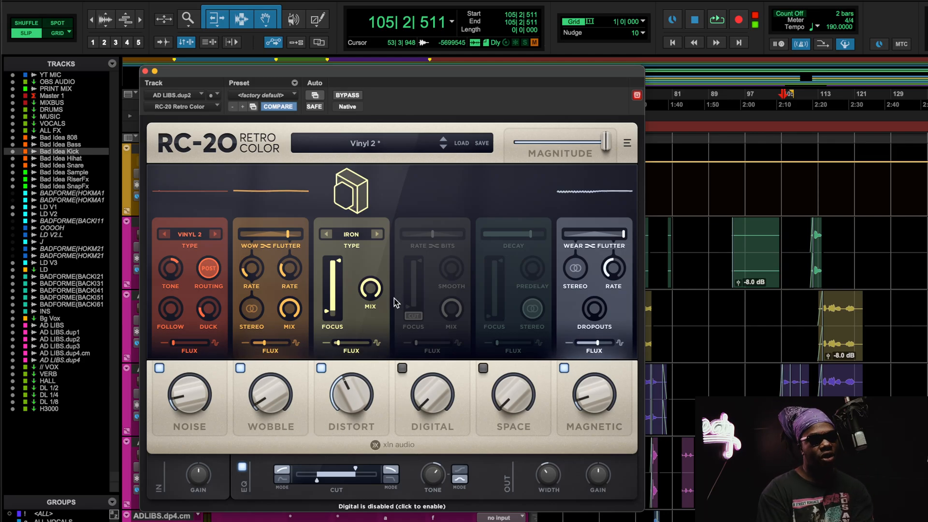
pyautogui.click(352, 235)
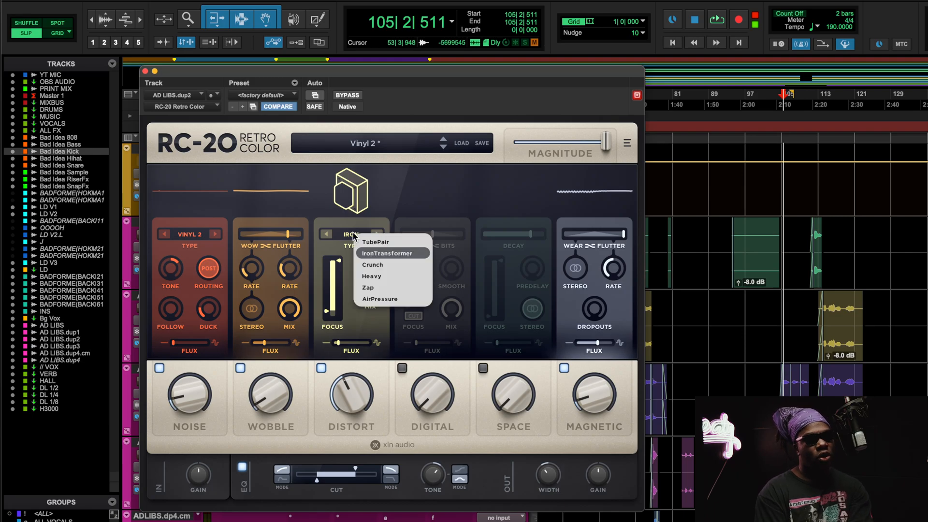
pyautogui.click(396, 198)
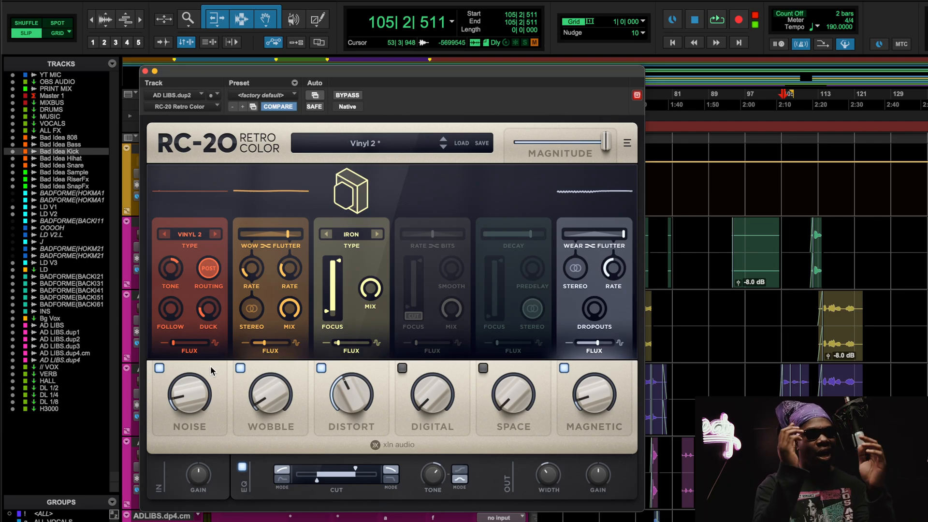
pyautogui.click(203, 237)
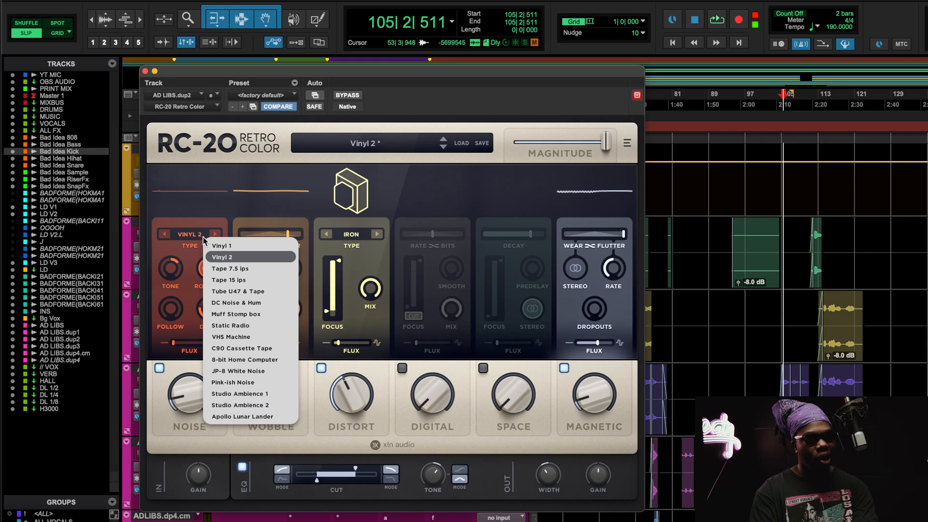
pyautogui.click(189, 193)
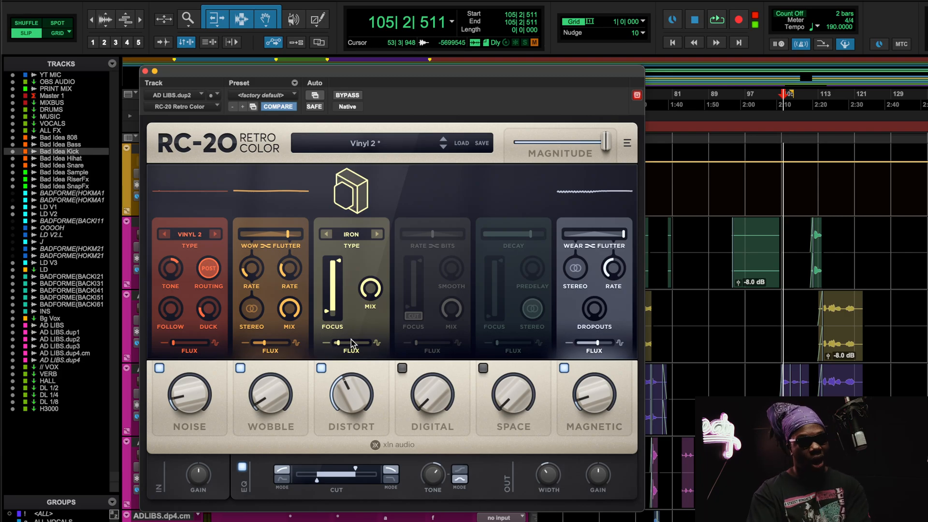
pyautogui.click(358, 245)
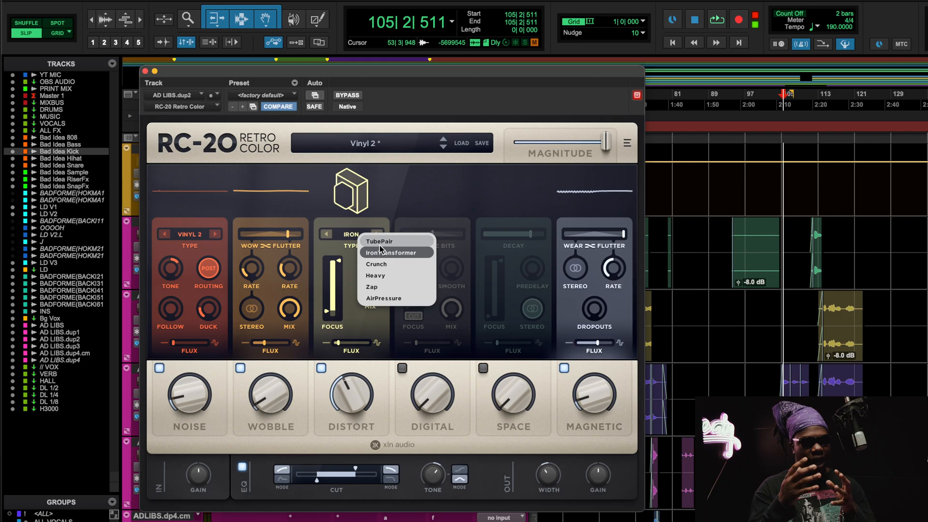
pyautogui.click(361, 333)
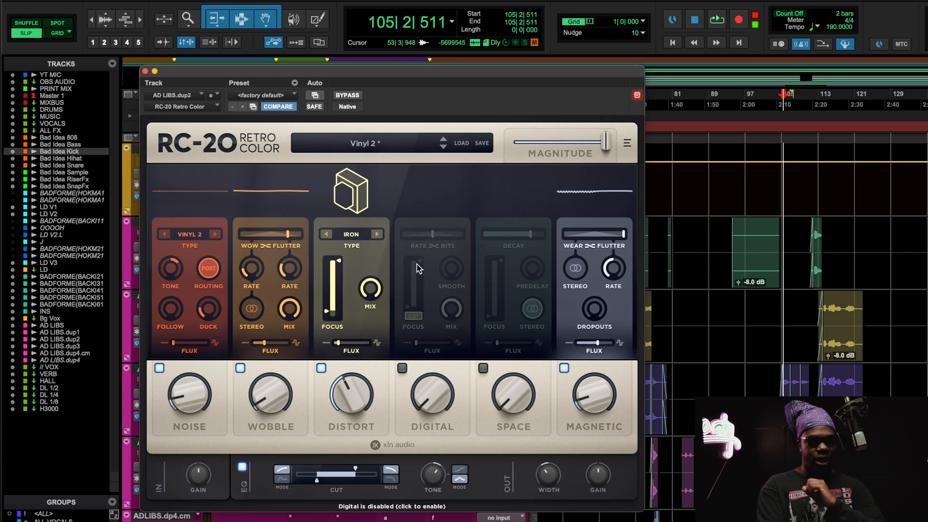
# - Enable RC-20's Digital and Space modules one at a time to show their controls, switching each back off
pyautogui.click(402, 367)
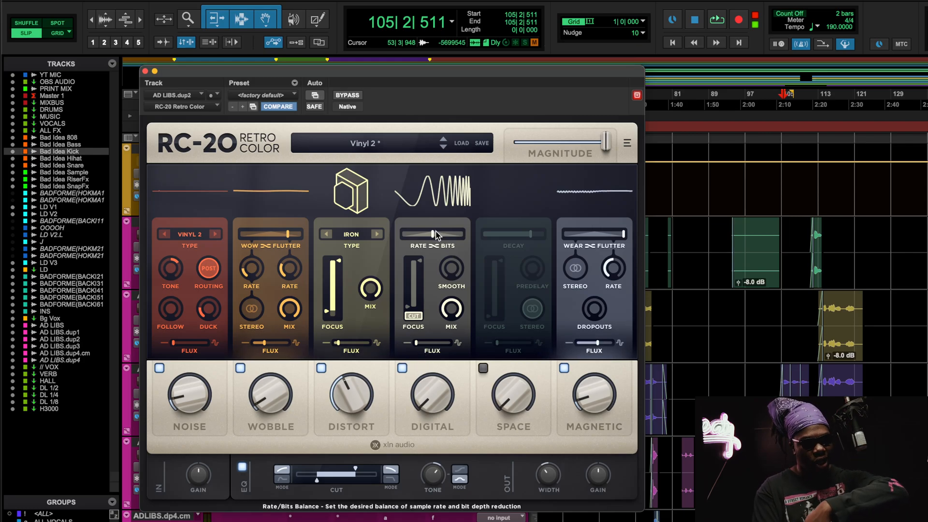
pyautogui.click(401, 368)
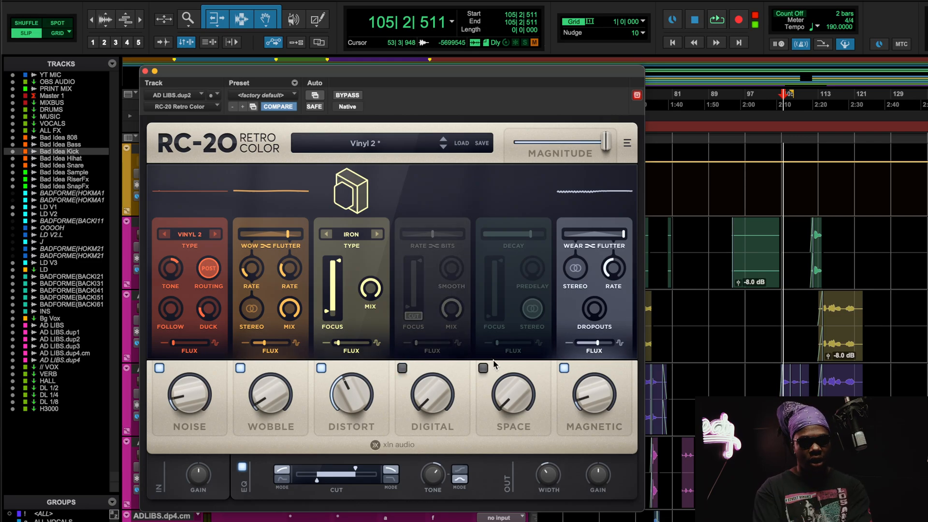
pyautogui.click(483, 368)
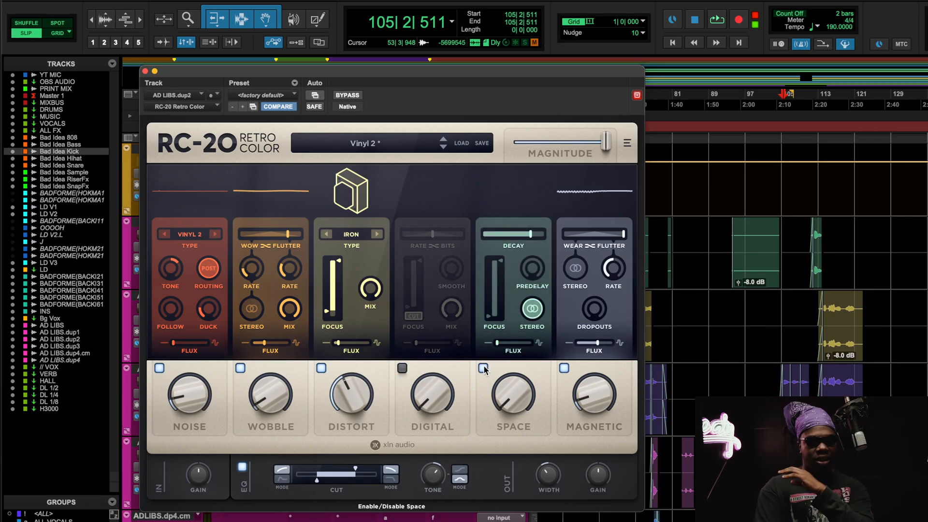
pyautogui.click(483, 368)
pyautogui.click(483, 368)
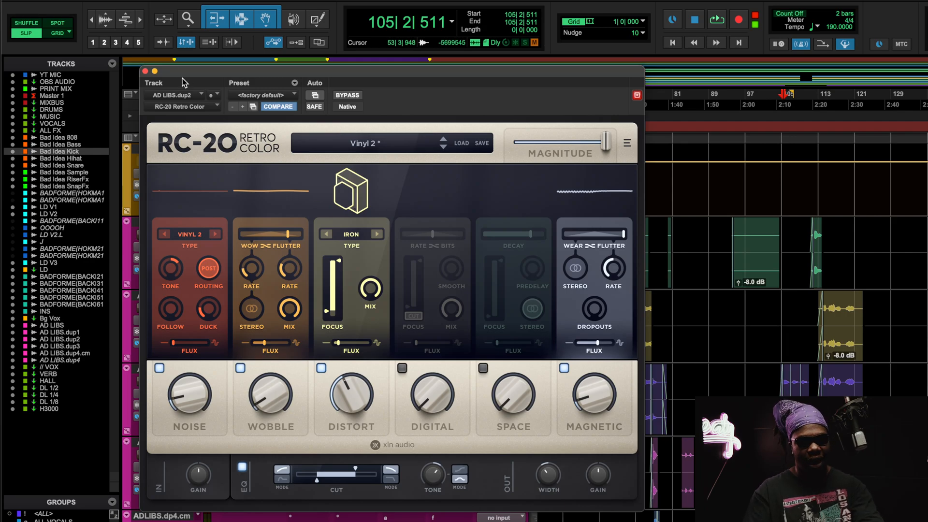
# - Close RC-20 and inspect the ValhallaPlate reverb settings on AD LIBS.dup2, closing the plug-in when done
pyautogui.click(145, 71)
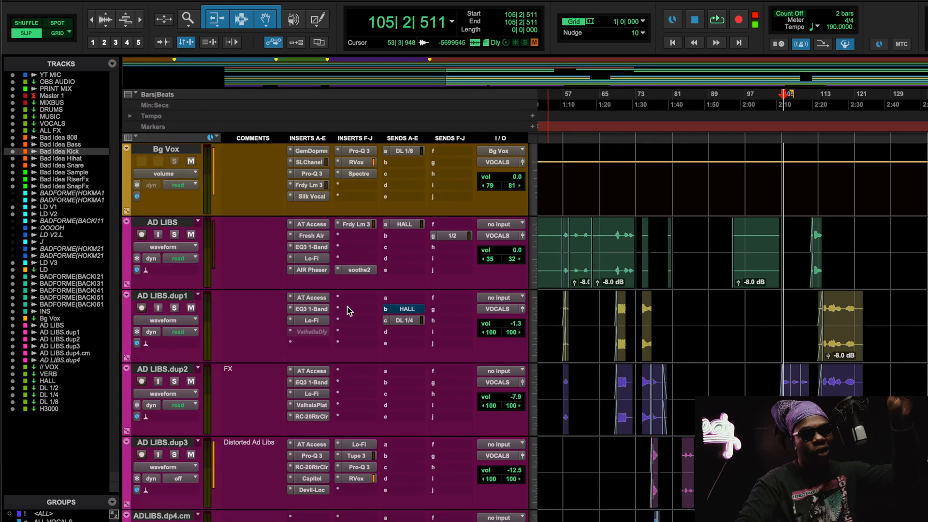
pyautogui.click(313, 405)
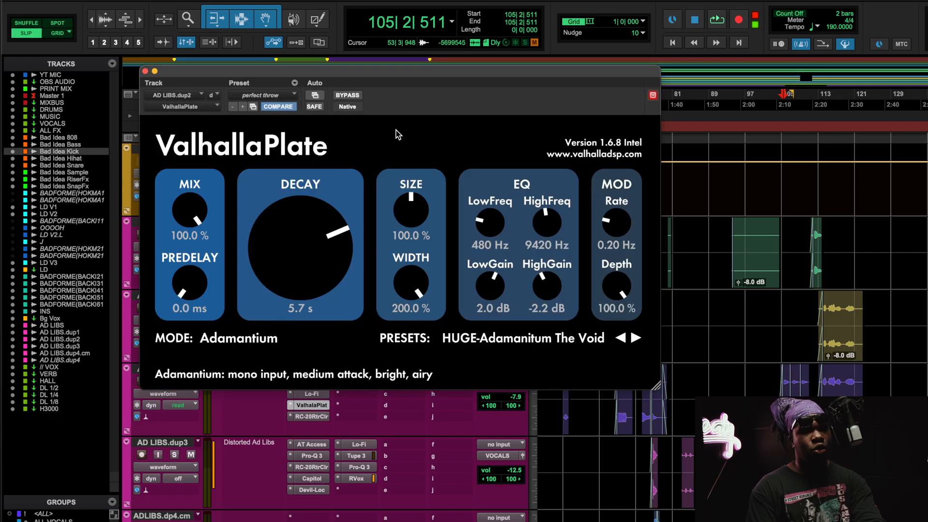
pyautogui.click(145, 72)
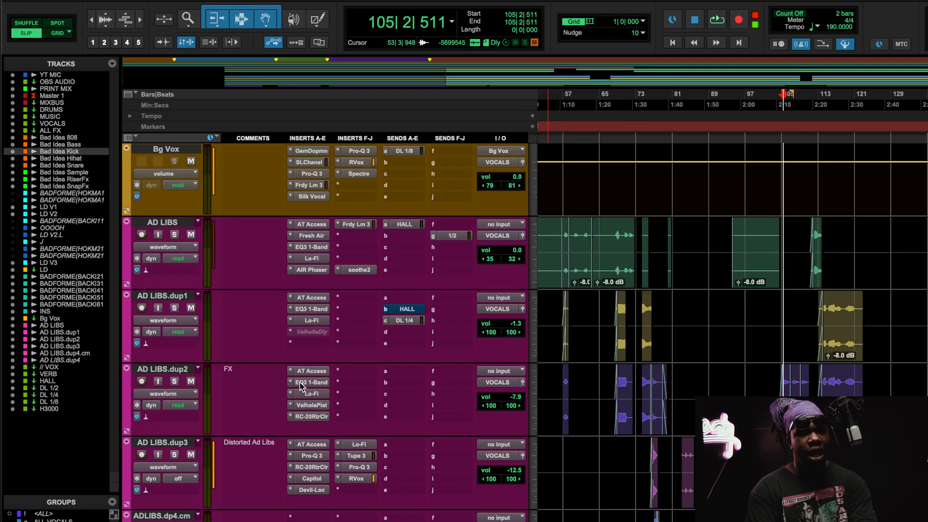
pyautogui.click(313, 405)
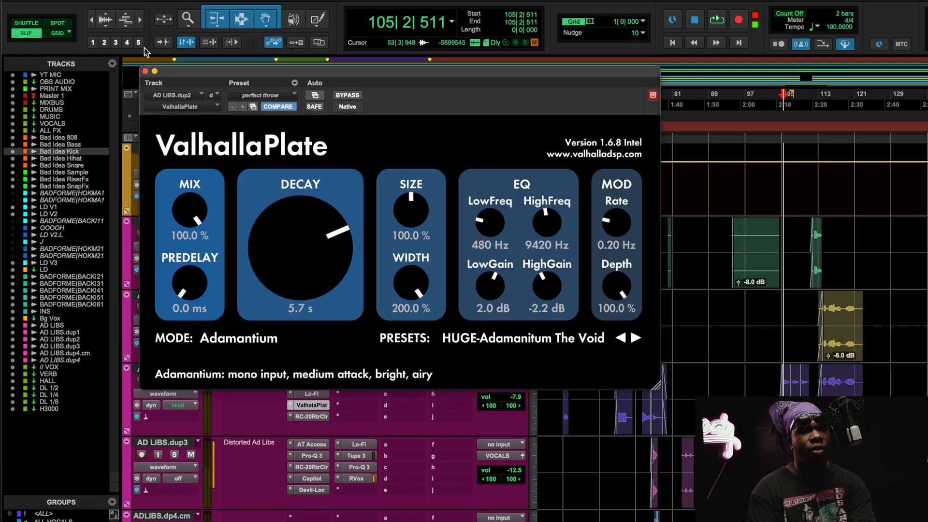
pyautogui.click(146, 71)
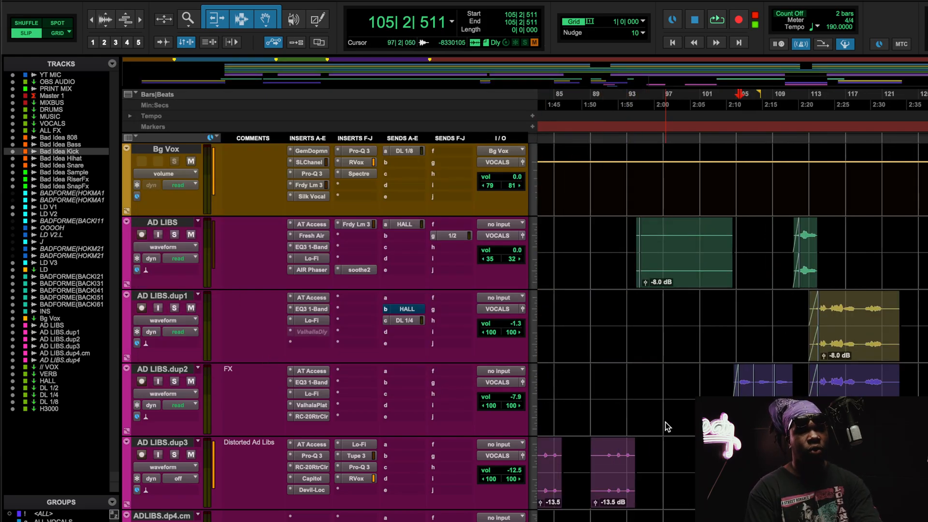
# - Bring the ad-lib clips from bar 57 onward into view and open the EQ3 1-Band insert on AD LIBS.dup2
pyautogui.hscroll(-3, 666, 425)
pyautogui.press('r')
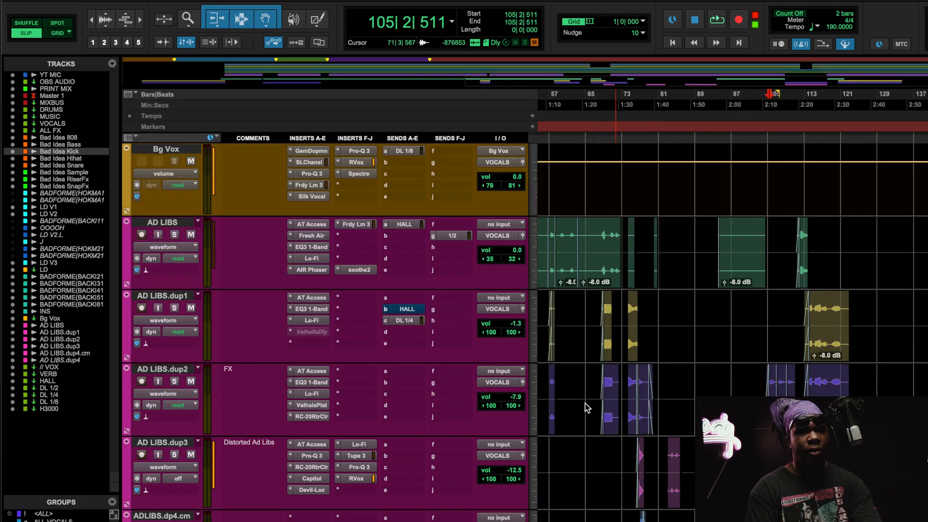
pyautogui.click(433, 383)
pyautogui.click(415, 387)
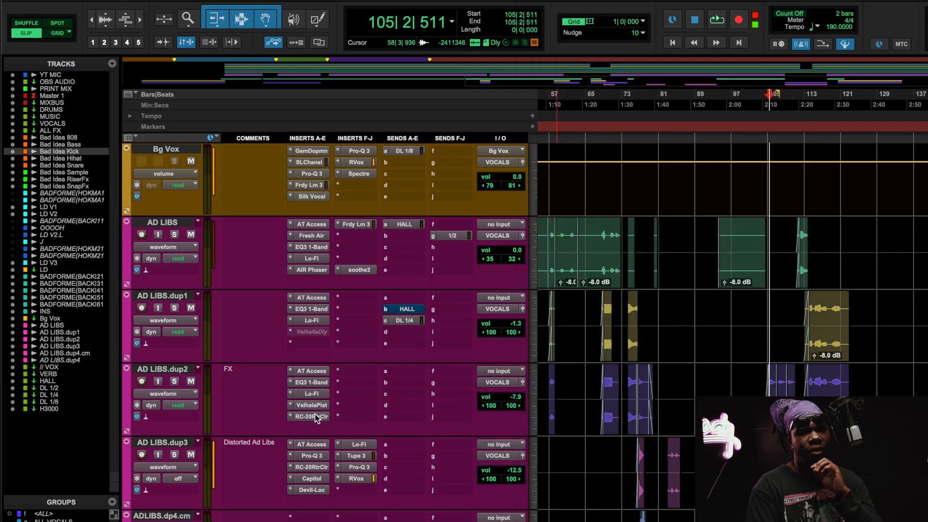
pyautogui.click(312, 372)
pyautogui.click(312, 382)
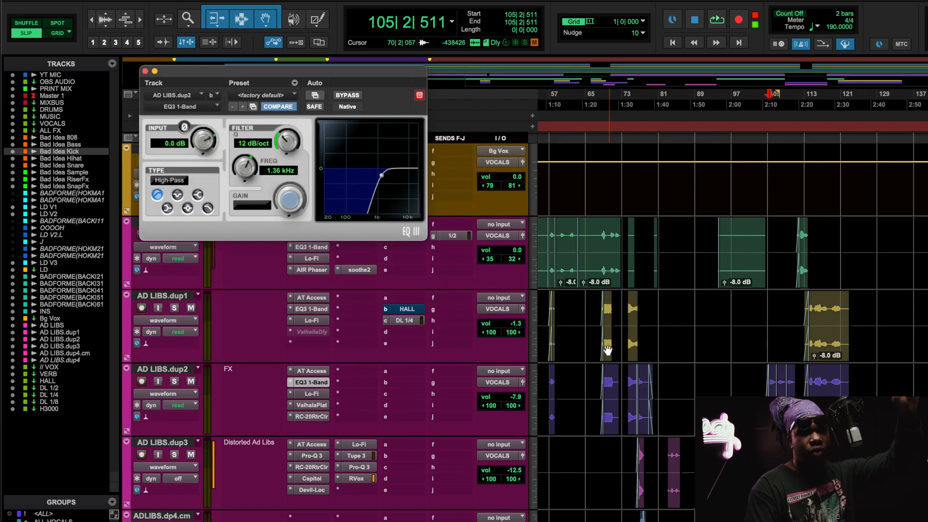
# - Play the ad libs from bar 68 with AD LIBS.dup2 muted and unmuted to compare the effect layer's contribution
pyautogui.click(602, 105)
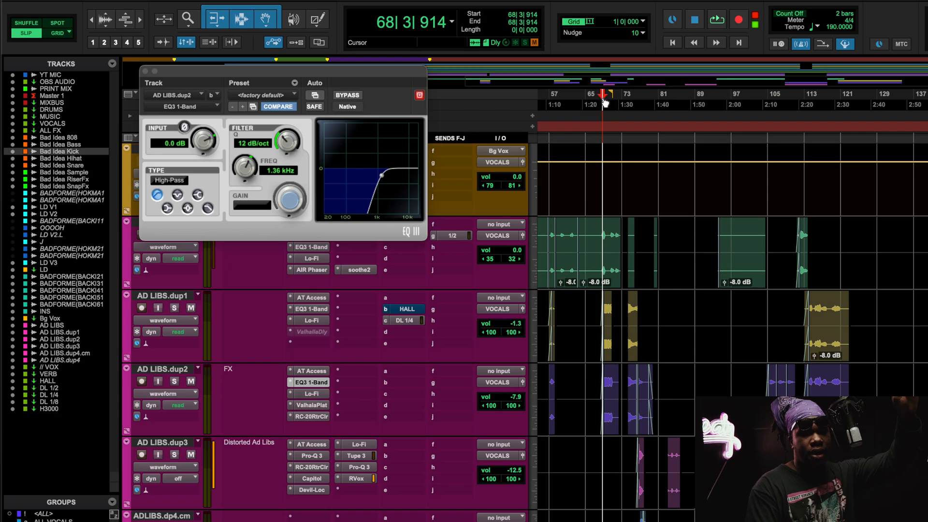
pyautogui.press('space')
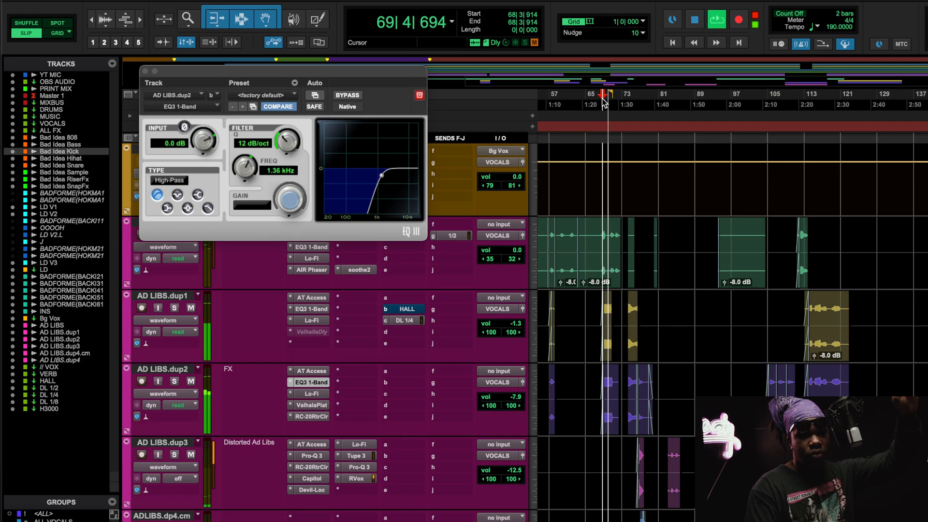
pyautogui.press('space')
pyautogui.press('space')
pyautogui.click(190, 381)
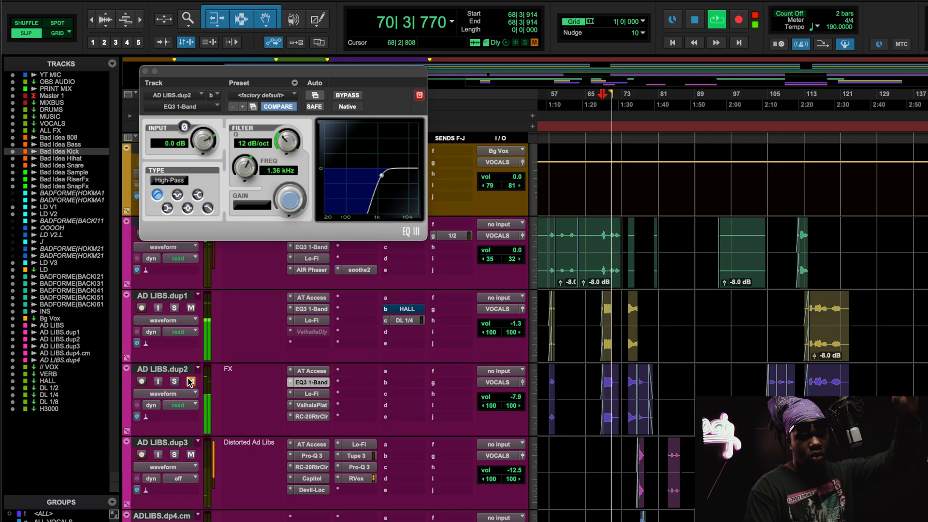
pyautogui.press('space')
pyautogui.press('space')
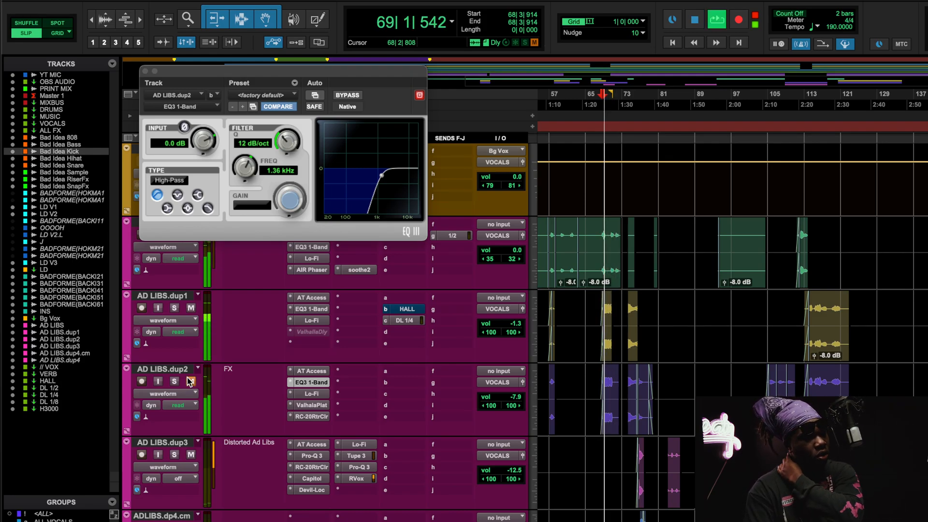
pyautogui.press('space')
pyautogui.press('space')
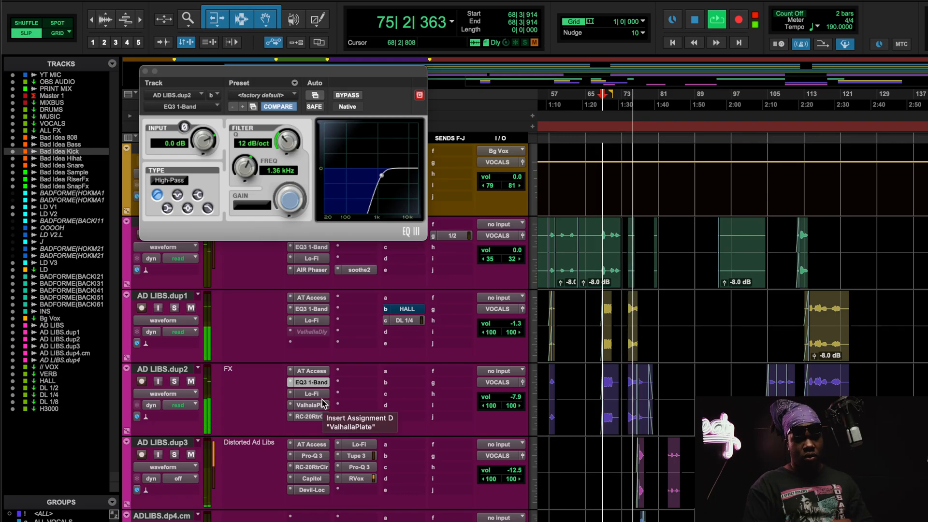
# - Audition the ad libs from bar 74, toggling the mute on AD LIBS.dup2 to compare, and leave the track unmuted
pyautogui.click(626, 100)
pyautogui.press('space')
pyautogui.press('space')
pyautogui.click(191, 381)
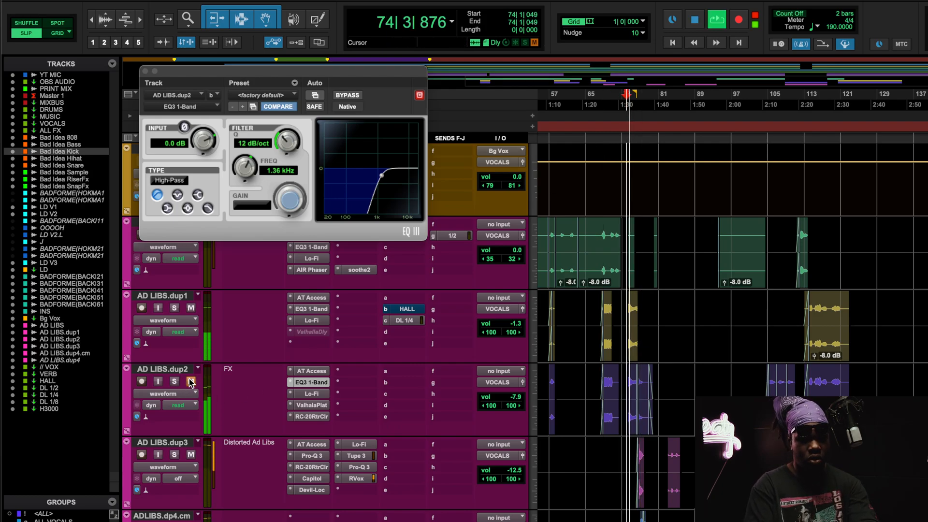
pyautogui.press('space')
pyautogui.press('space')
pyautogui.click(190, 382)
pyautogui.click(190, 382)
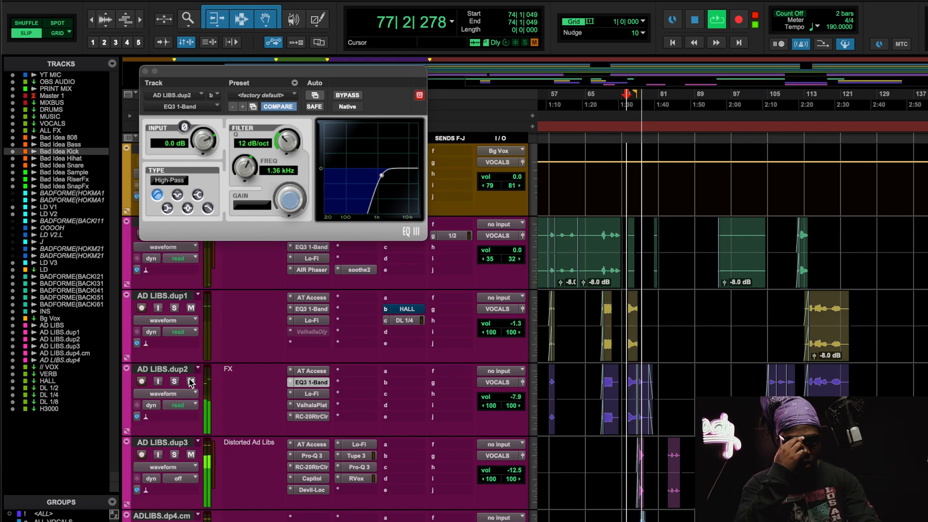
pyautogui.press('space')
# - Inspect the Lo-Fi settings on AD LIBS.dup2 and return to its EQ3 1-Band high-pass filter
pyautogui.click(311, 393)
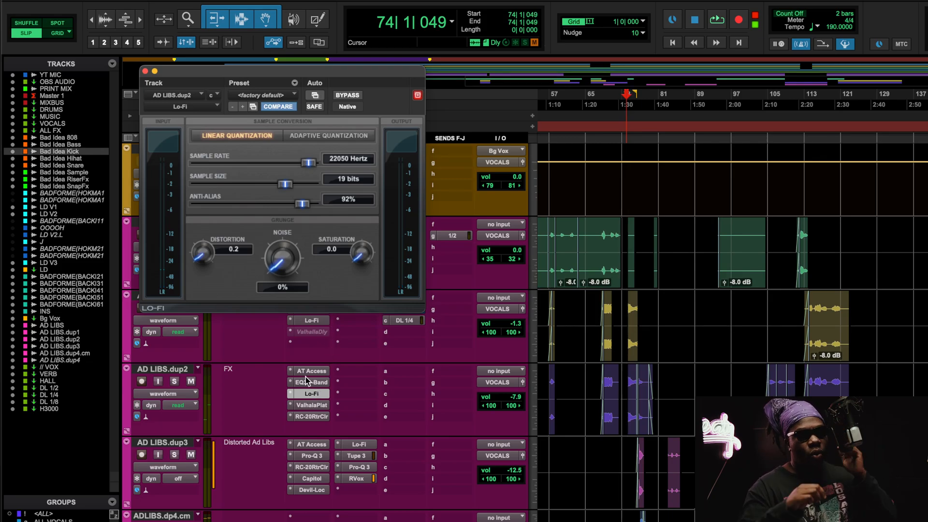
pyautogui.click(309, 382)
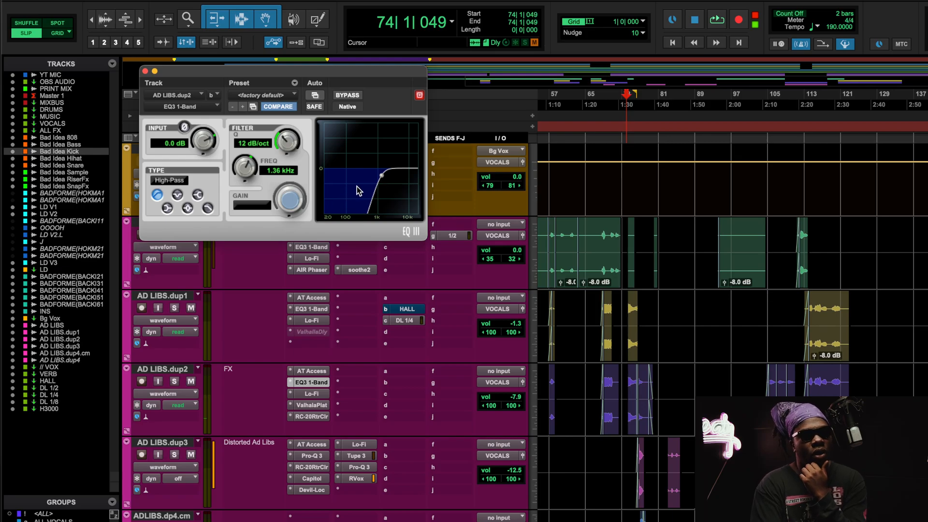
# - Reopen the Lo-Fi insert on AD LIBS.dup2 and briefly play the ad libs from bar 74
pyautogui.click(312, 394)
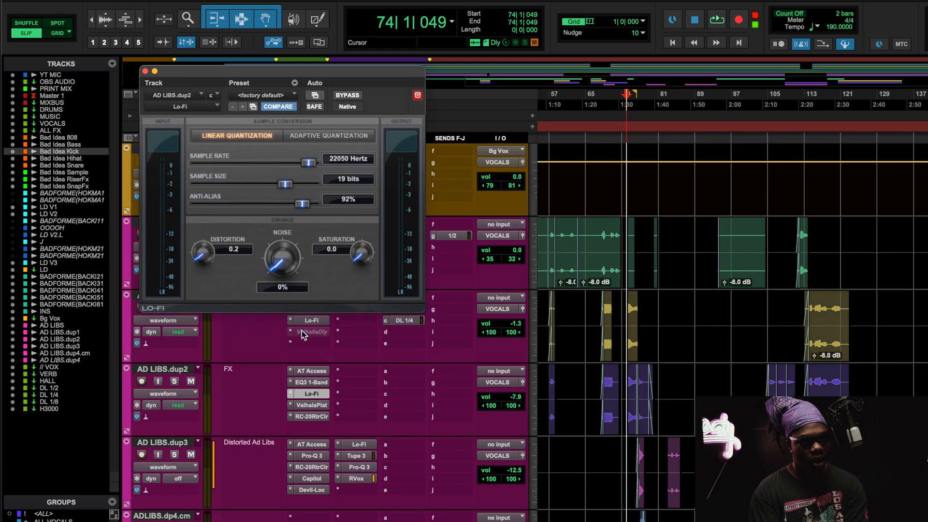
pyautogui.press('space')
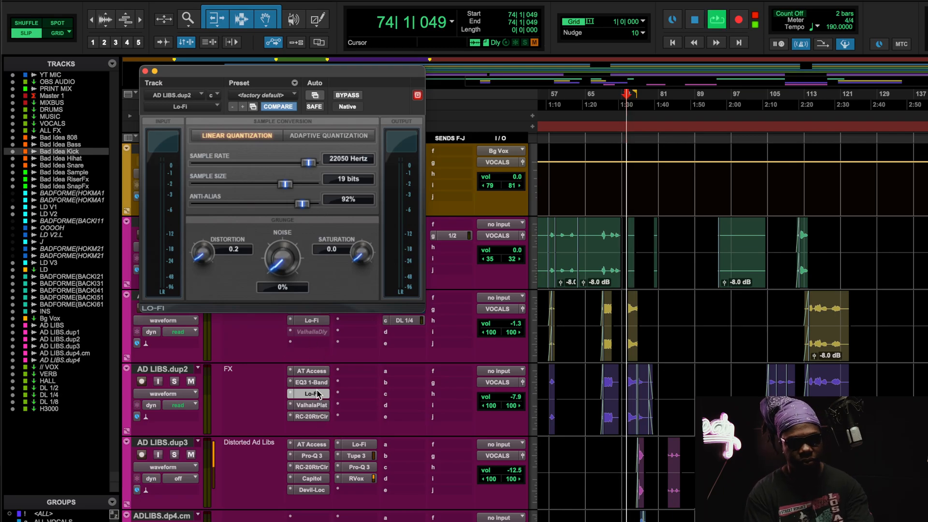
pyautogui.press('space')
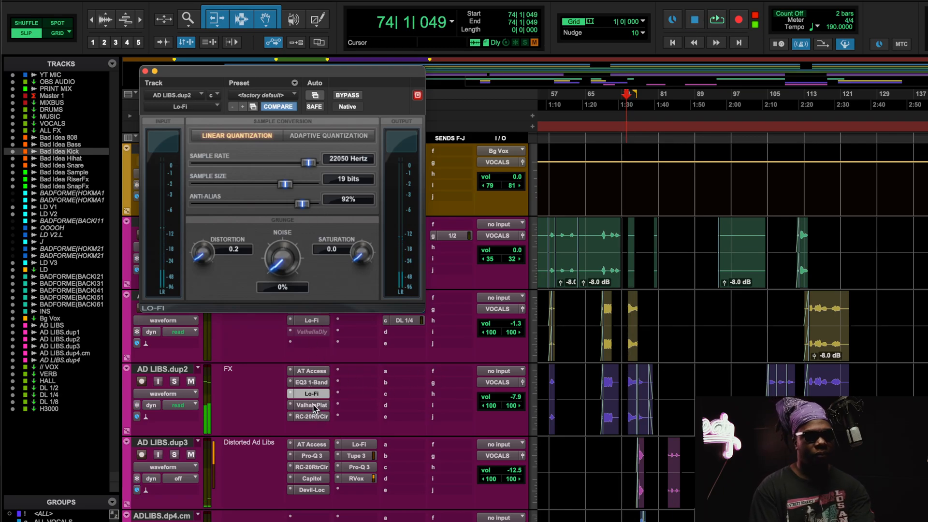
# - Inspect the ValhallaPlate reverb on AD LIBS.dup2, audition the ad libs from bar 74, and close the plug-in
pyautogui.click(312, 404)
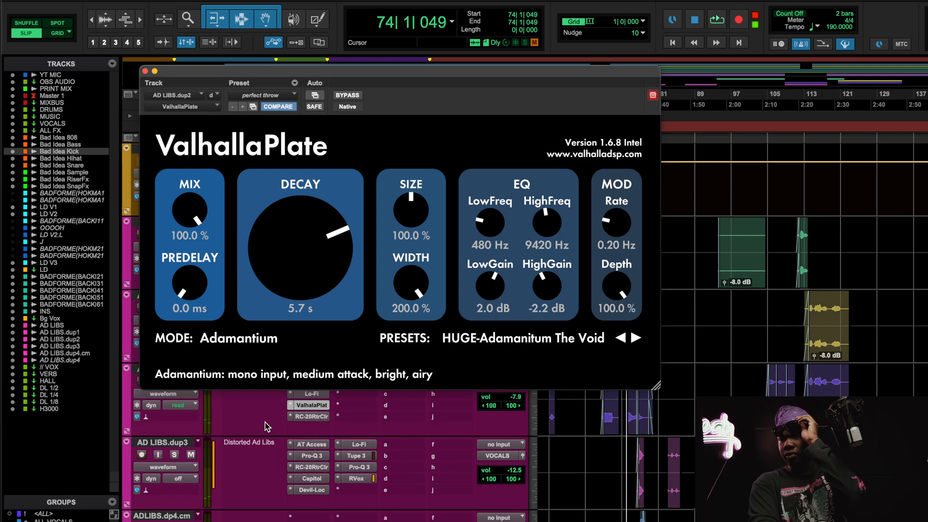
pyautogui.scroll(-6, 310, 447)
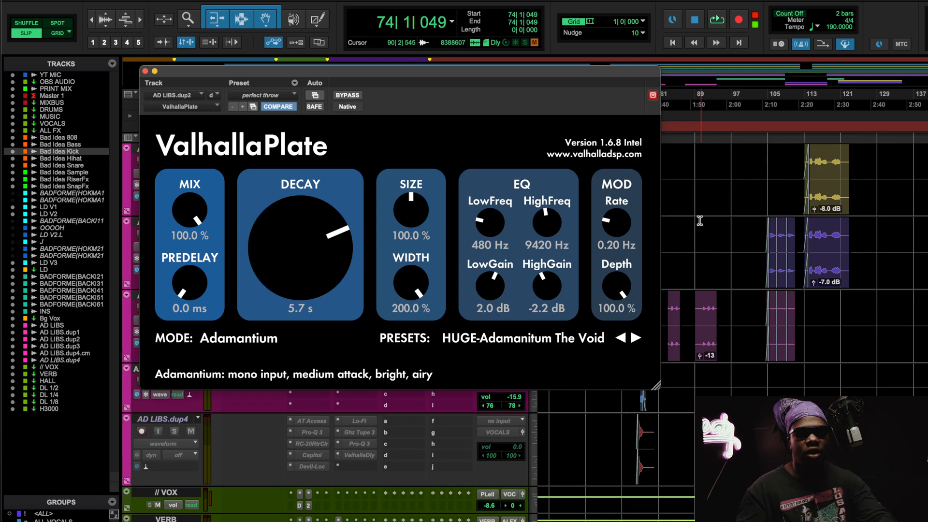
pyautogui.press('space')
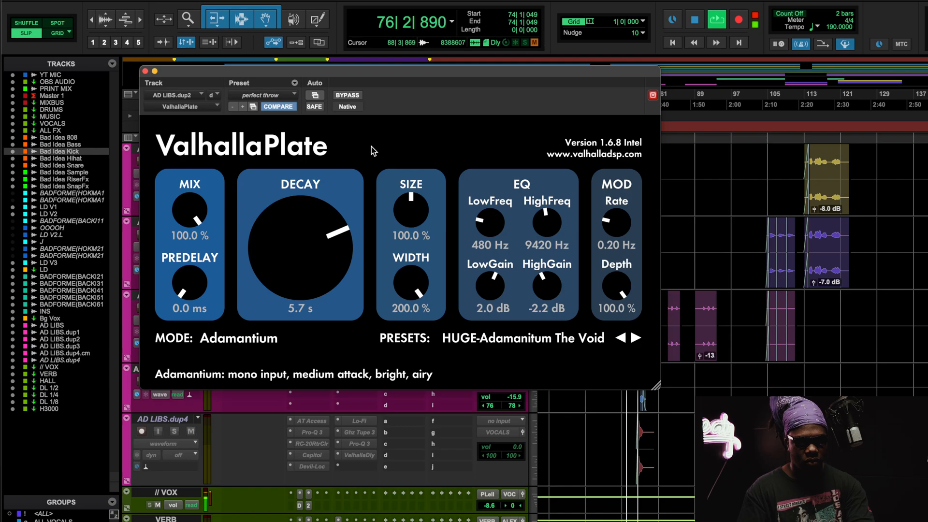
pyautogui.press('space')
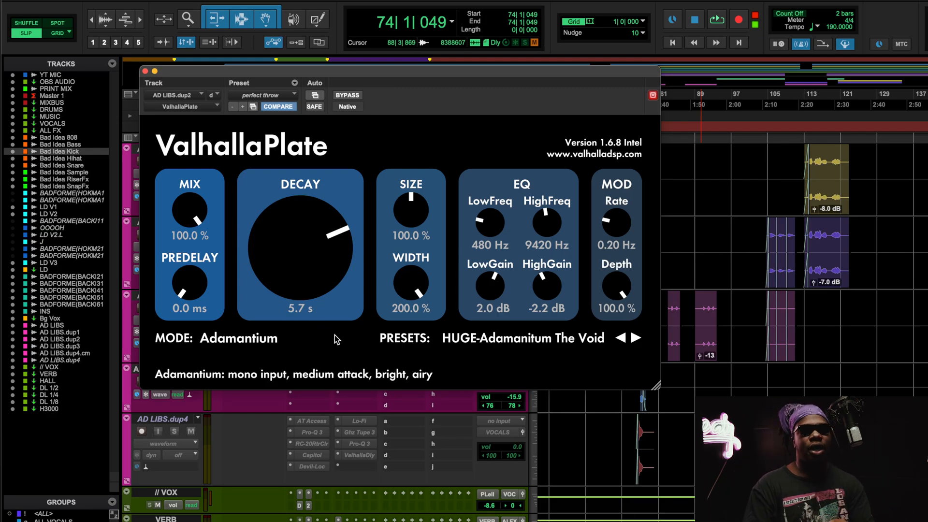
pyautogui.click(145, 71)
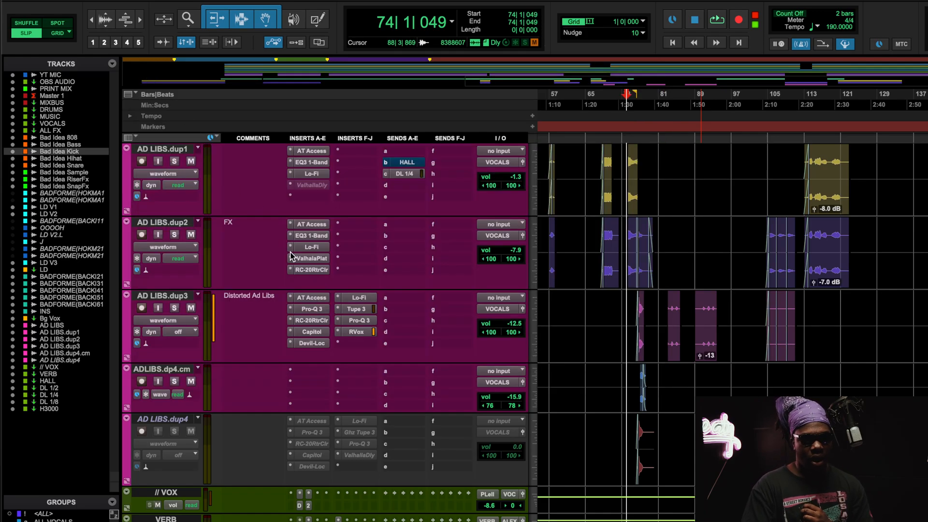
# - Inspect RC-20 Retro Color on AD LIBS.dup2, comparing the sound with its bypass and Distort module toggled
pyautogui.click(319, 270)
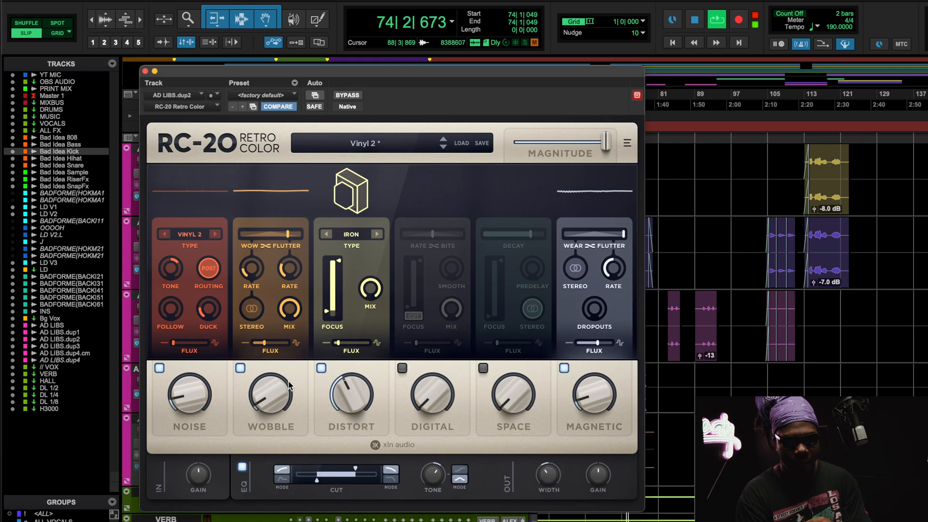
pyautogui.click(351, 97)
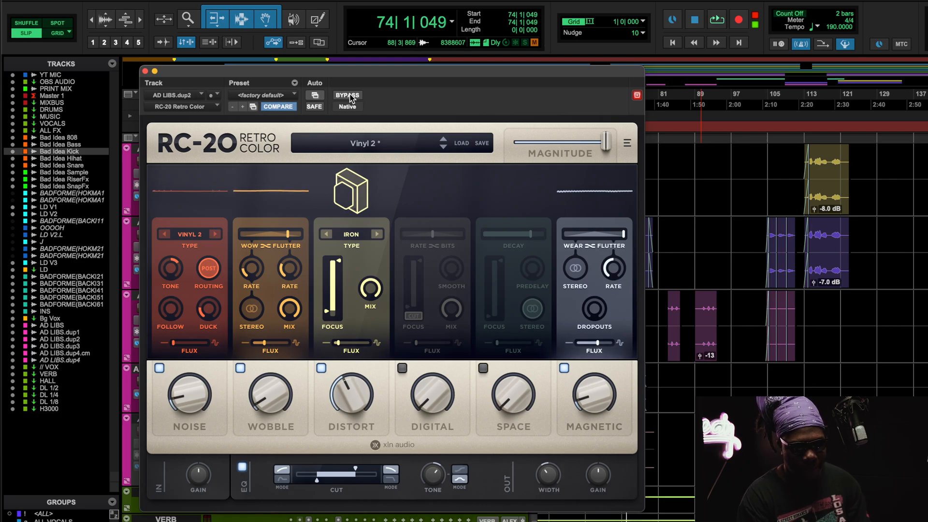
pyautogui.click(321, 368)
pyautogui.click(322, 369)
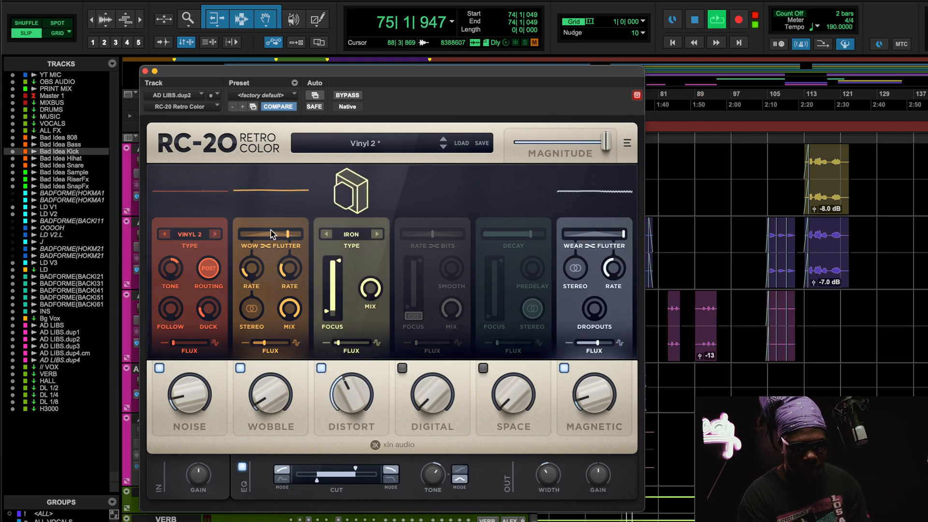
pyautogui.click(145, 71)
# - Play the ad libs from bar 113 with RC-20 Retro Color on AD LIBS.dup2 active and bypassed to compare
pyautogui.press('space')
pyautogui.press('space')
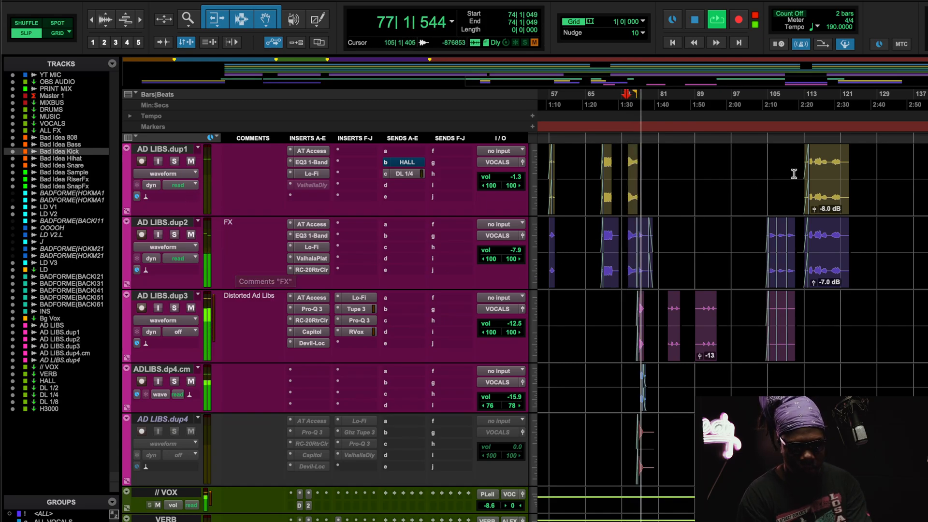
pyautogui.click(805, 99)
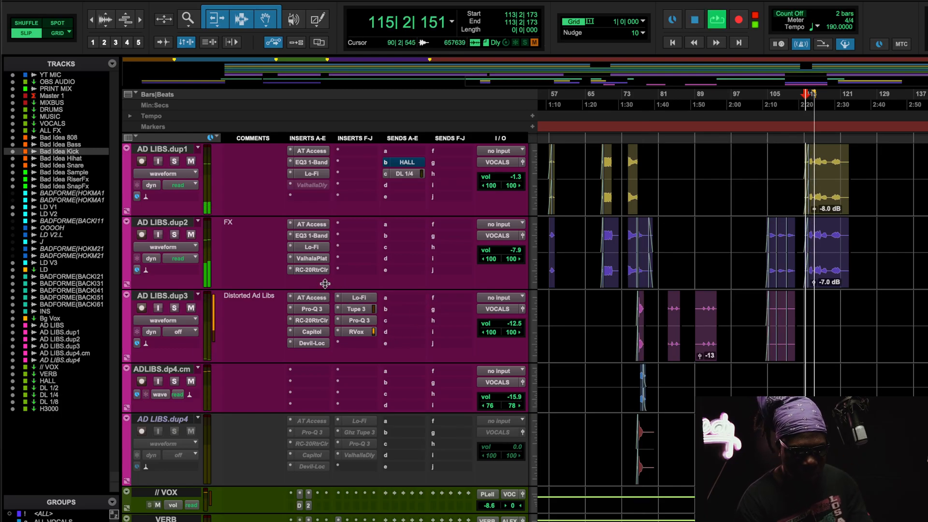
pyautogui.click(322, 270)
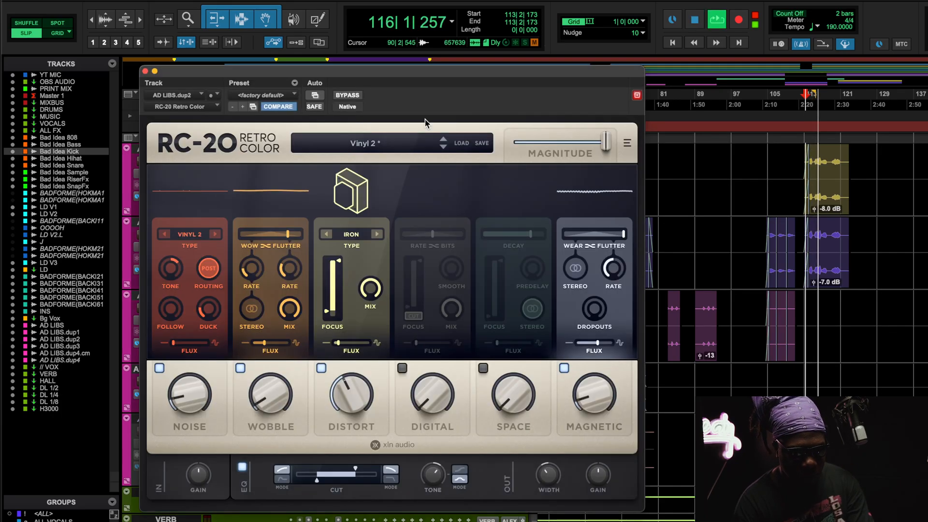
pyautogui.click(348, 96)
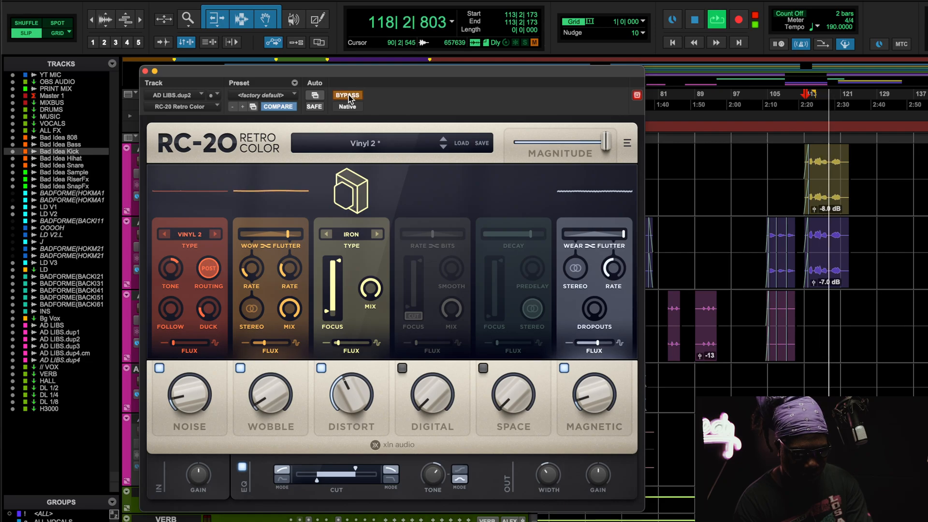
pyautogui.press('space')
pyautogui.press('space')
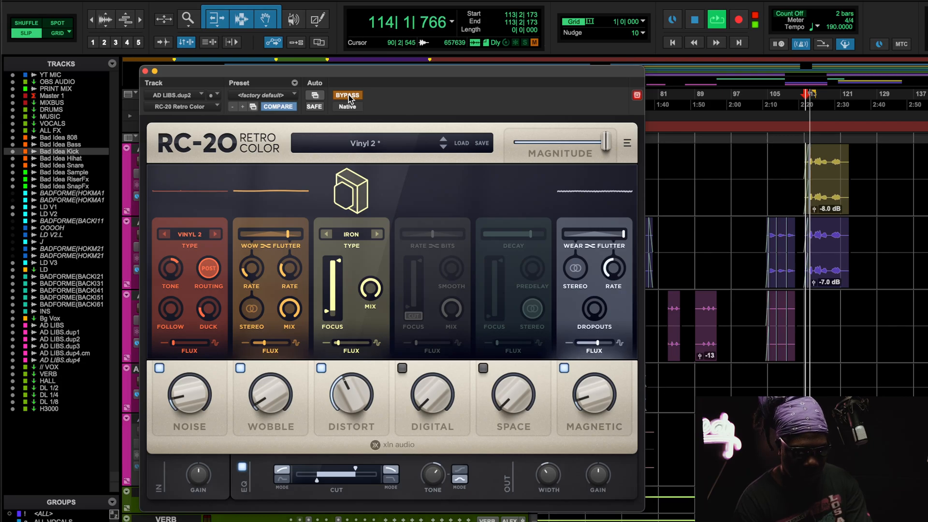
# - Replay bar 113 with AD LIBS.dup1 muted to compare RC-20 bypassed and active, ending with the track unmuted
pyautogui.click(145, 71)
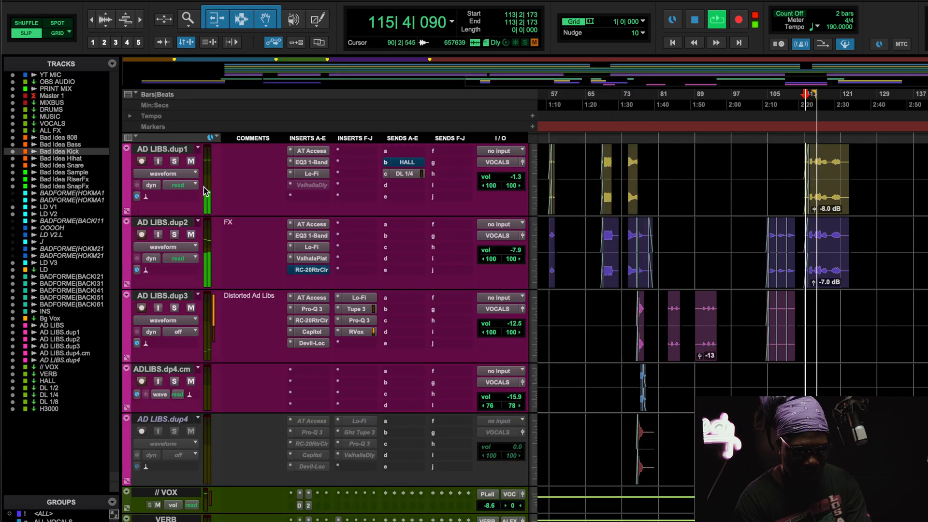
pyautogui.click(192, 162)
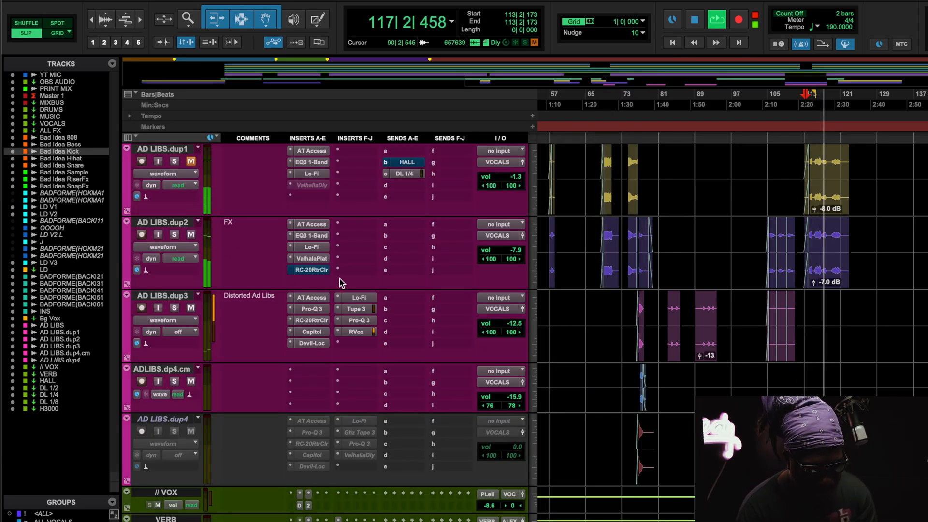
pyautogui.press('space')
pyautogui.press('space')
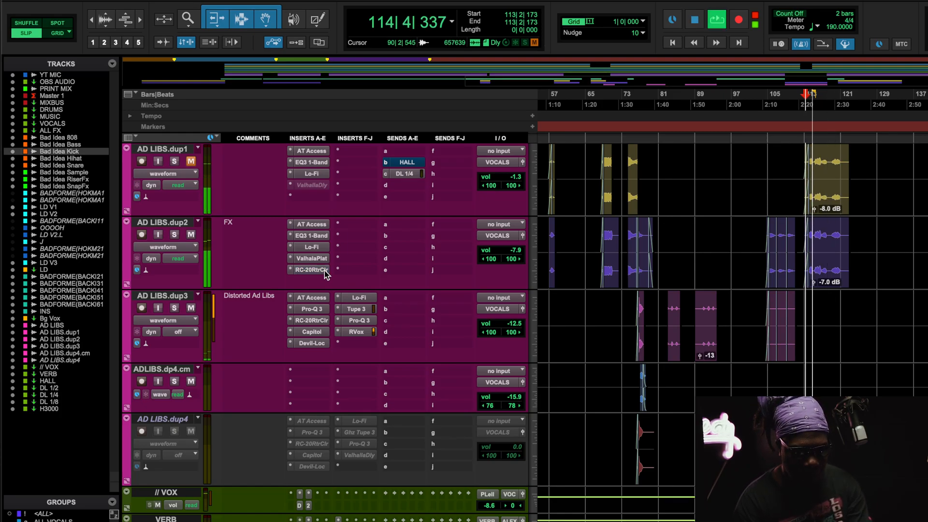
pyautogui.click(323, 271)
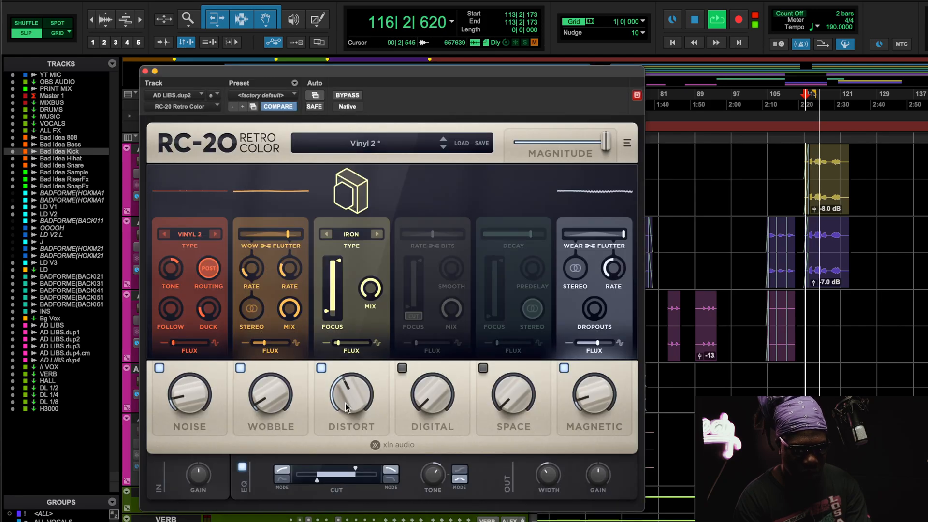
pyautogui.click(145, 71)
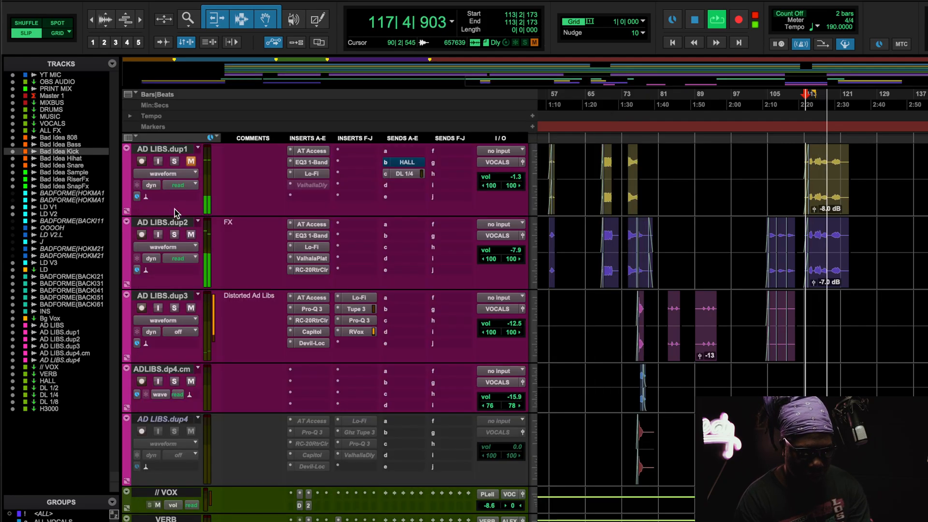
pyautogui.click(190, 161)
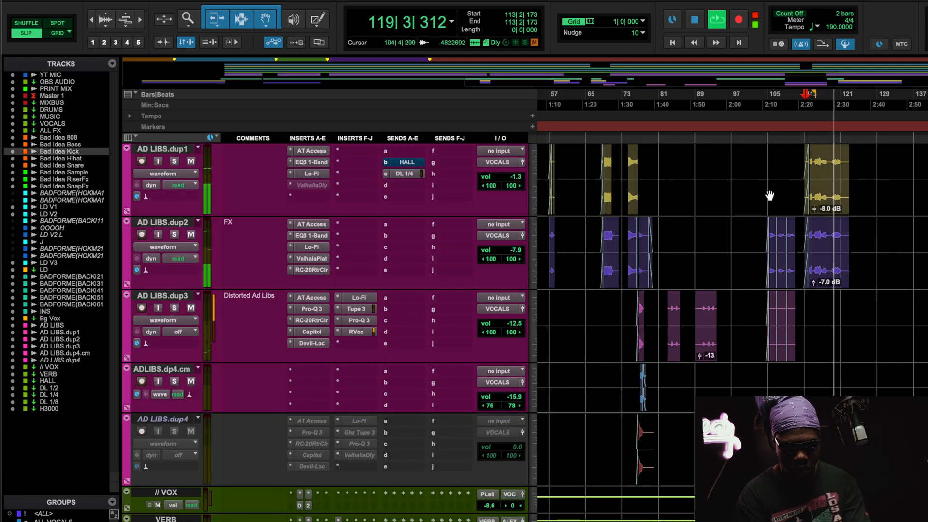
# - Play the ad libs from bar 105 and examine the Noise and Distort modules of RC-20 on AD LIBS.dup2
pyautogui.click(768, 102)
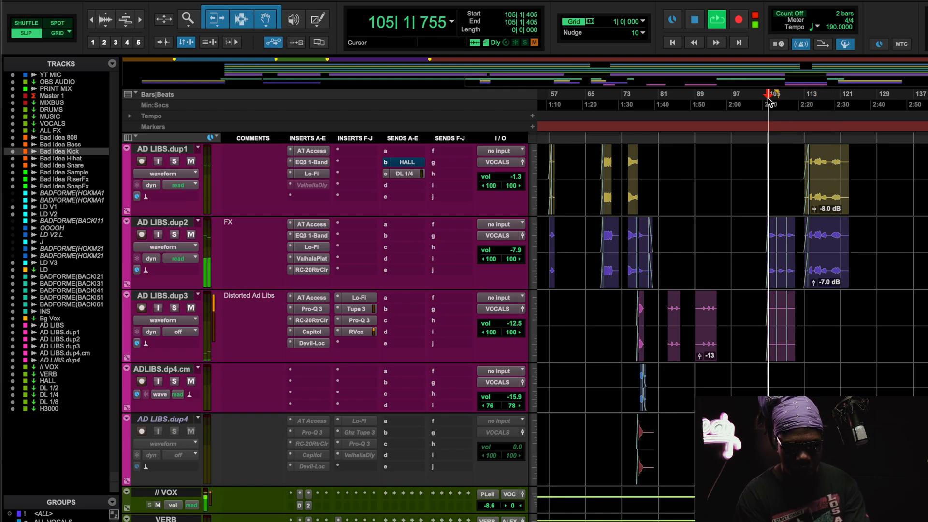
pyautogui.press('space')
pyautogui.click(320, 269)
pyautogui.moveTo(352, 406)
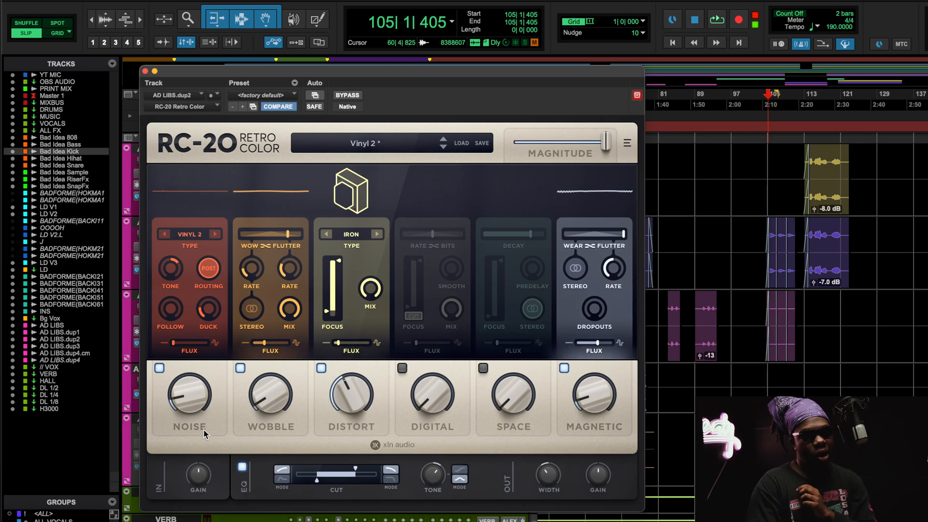
pyautogui.click(145, 71)
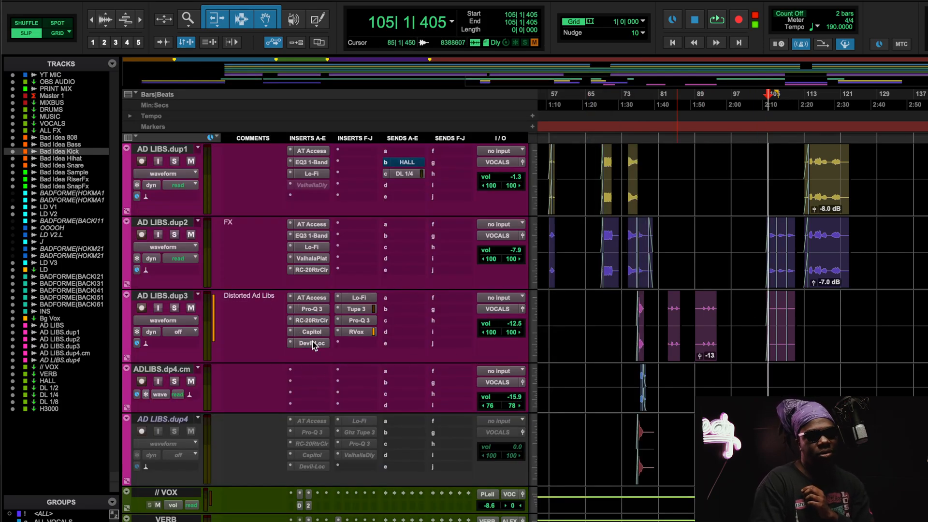
pyautogui.rightClick(309, 269)
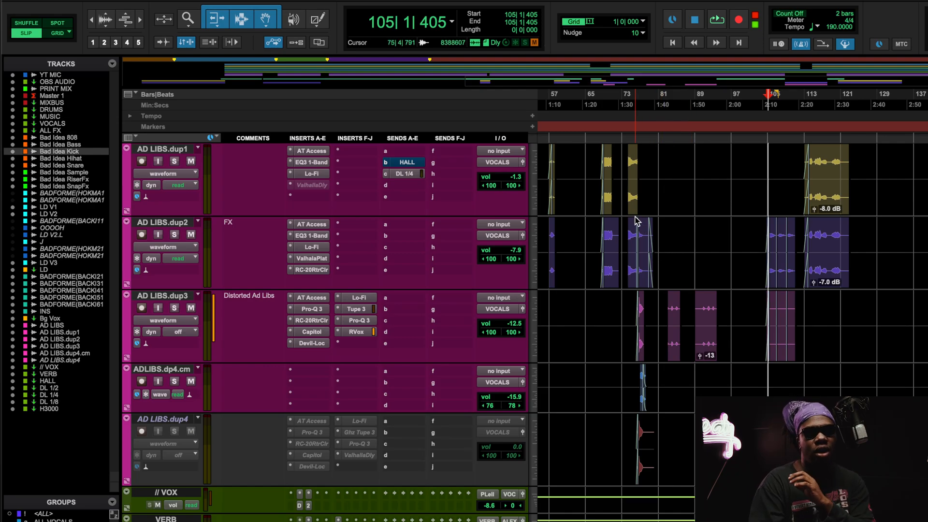
pyautogui.rightClick(308, 271)
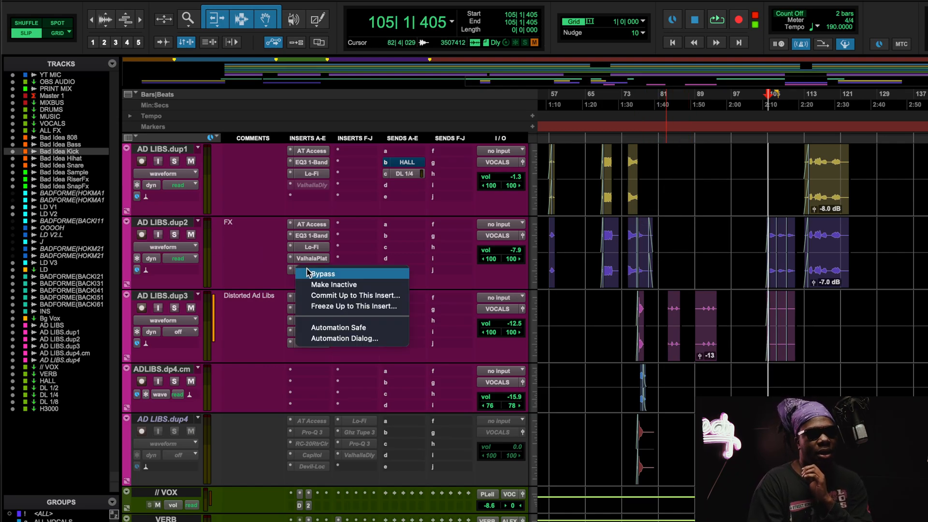
pyautogui.click(271, 250)
# - Inspect the Auto-Tune Access and Pro-Q 3 inserts on the distorted ad-lib track, AD LIBS.dup3
pyautogui.click(694, 257)
pyautogui.click(763, 251)
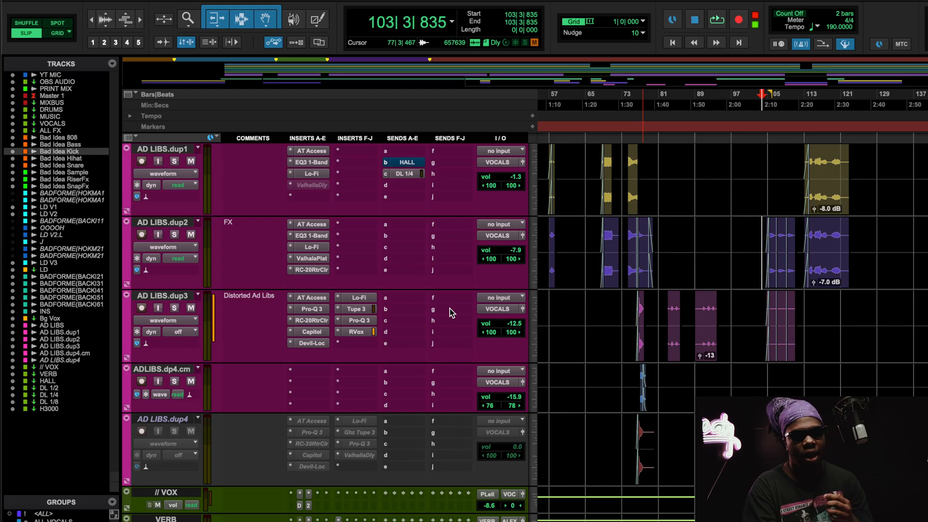
pyautogui.click(317, 299)
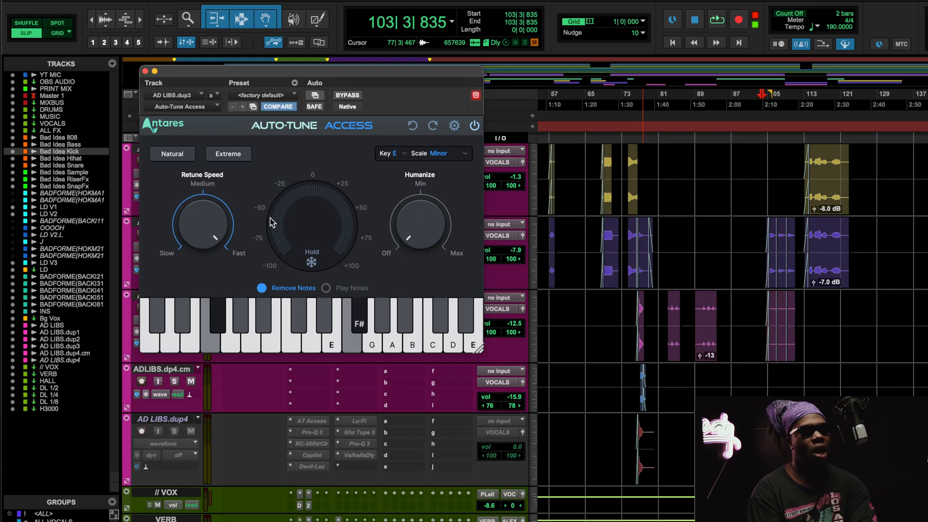
pyautogui.click(144, 71)
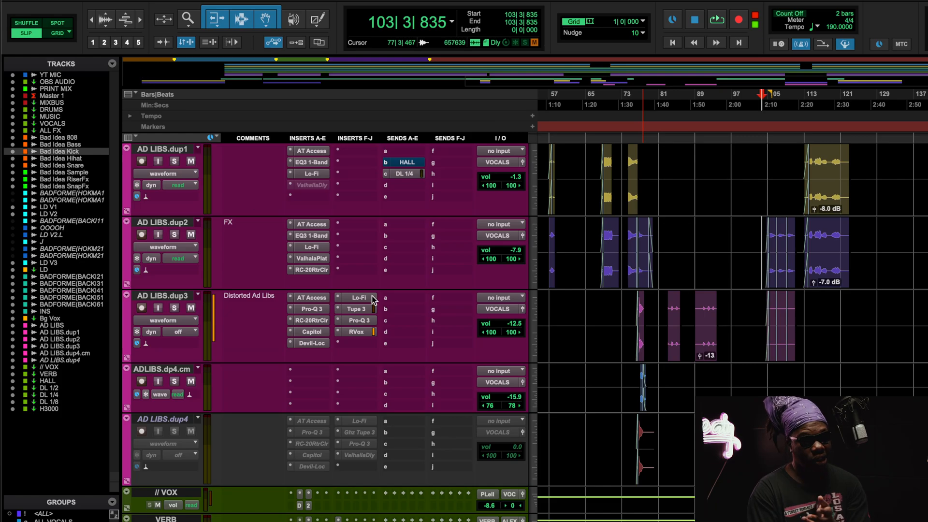
pyautogui.click(322, 310)
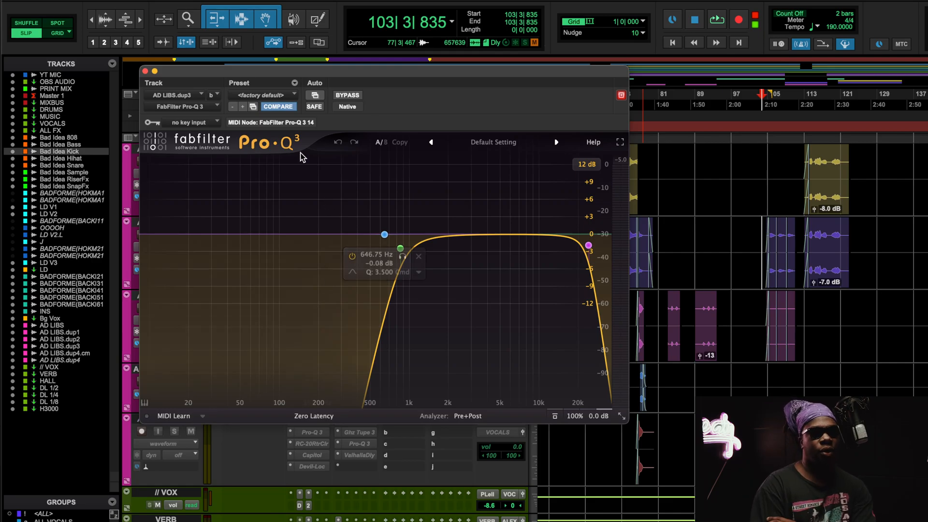
pyautogui.click(145, 72)
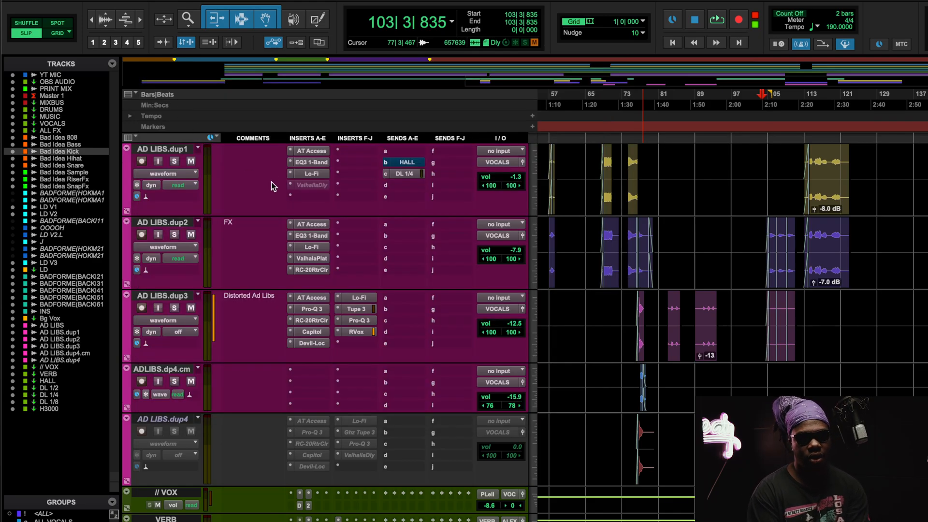
# - Audition the distorted ad libs on AD LIBS.dup3 from bar 77 with the other ad-lib layers playing
pyautogui.press('space')
pyautogui.press('space')
pyautogui.click(640, 98)
pyautogui.press('space')
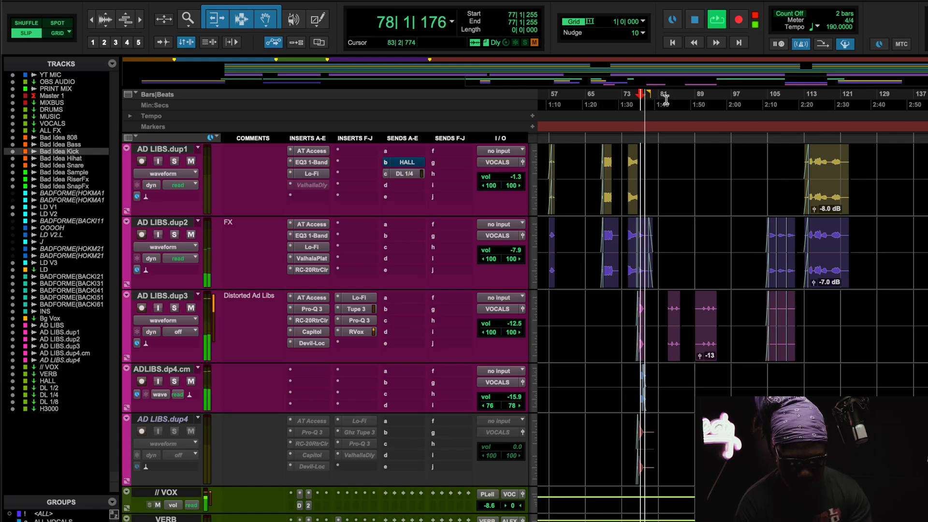
pyautogui.press('space')
# - Zoom in on the clips around bar 75 and play from there, muting AD LIBS.dup1 and AD LIBS.dup2
pyautogui.click(634, 96)
pyautogui.press('t')
pyautogui.press('t')
pyautogui.press('space')
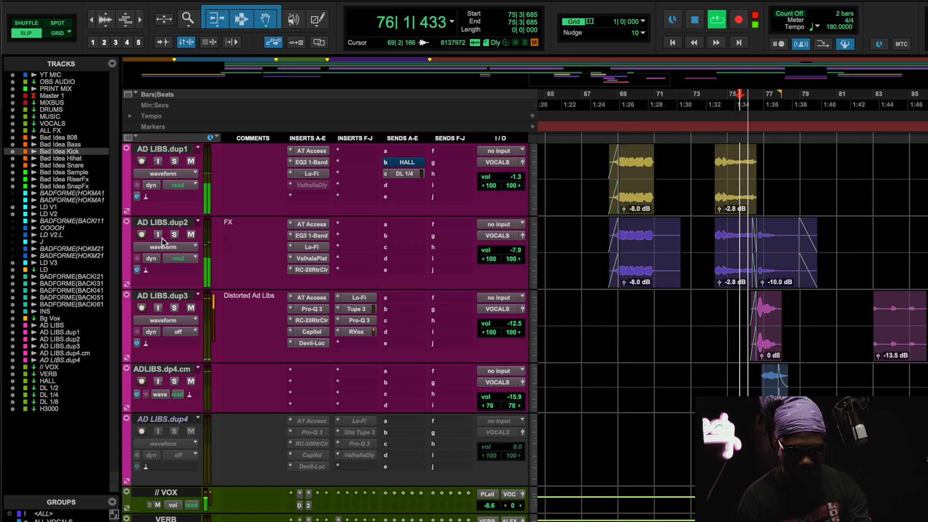
pyautogui.click(191, 161)
pyautogui.click(190, 235)
pyautogui.press('space')
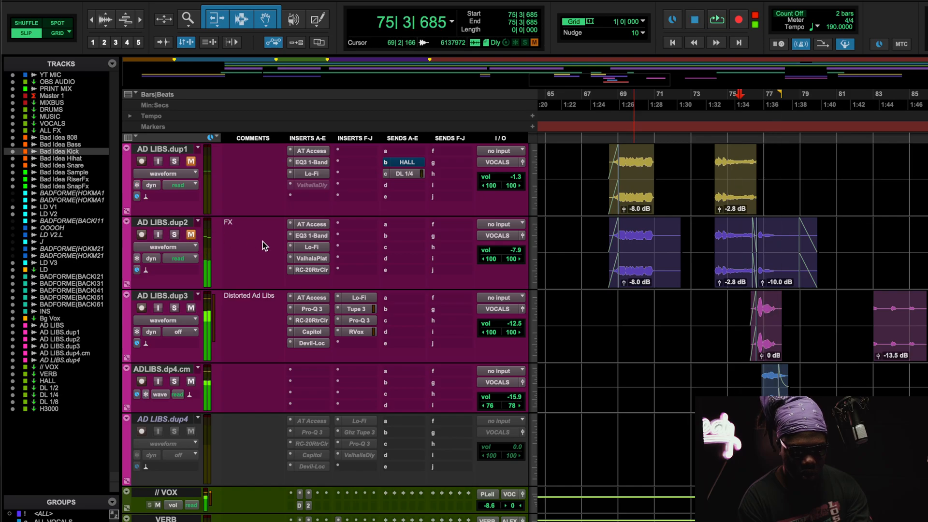
# - Audition the distorted ad libs on AD LIBS.dup3 and inspect its RC-20 Retro Color settings
pyautogui.press('space')
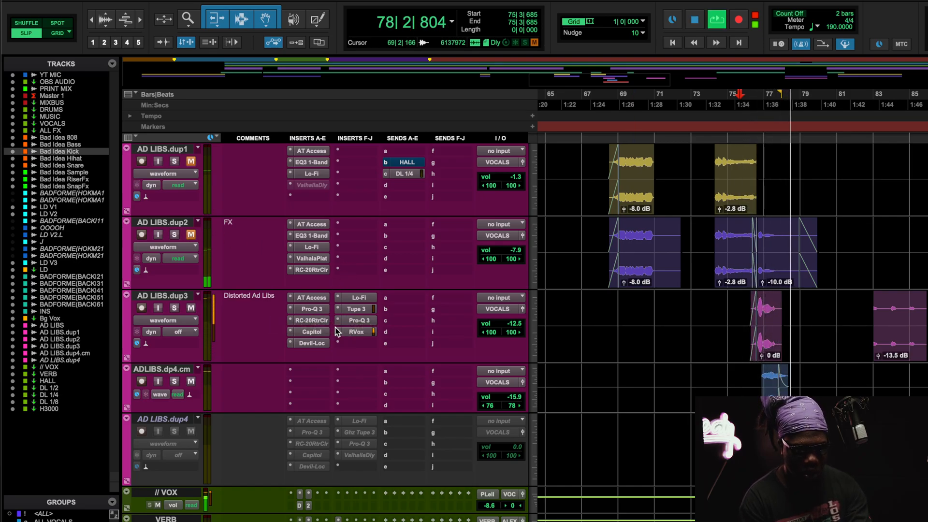
pyautogui.press('space')
pyautogui.click(312, 320)
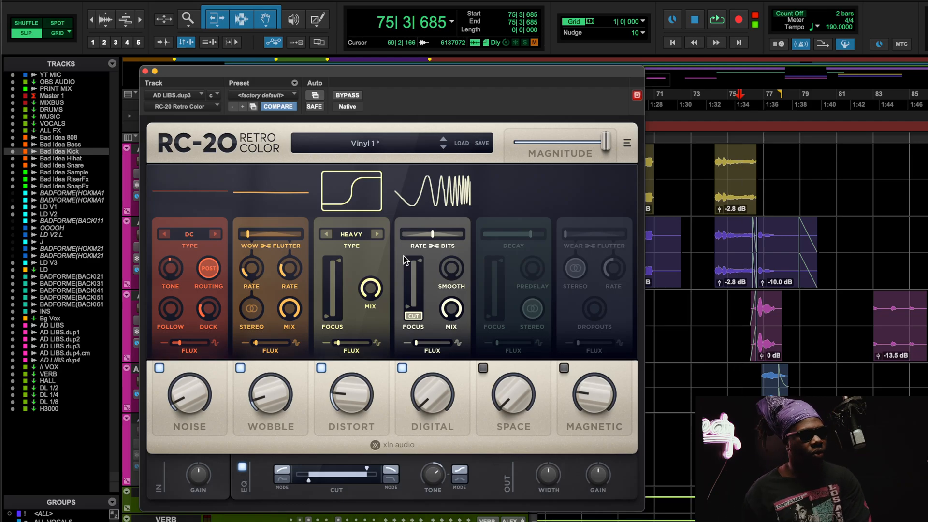
pyautogui.click(145, 71)
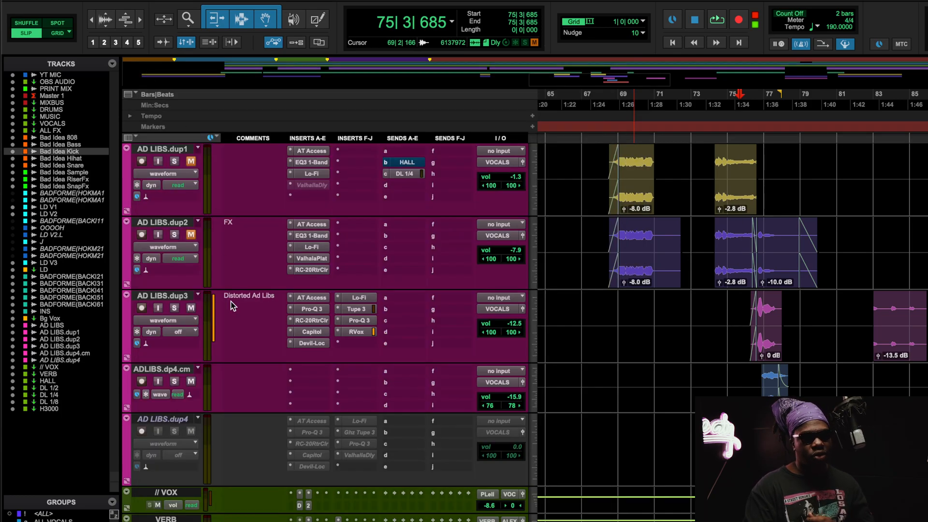
# - Inspect the full UADx Capitol Chambers reverb window on AD LIBS.dup3, including its mix and width controls
pyautogui.click(322, 332)
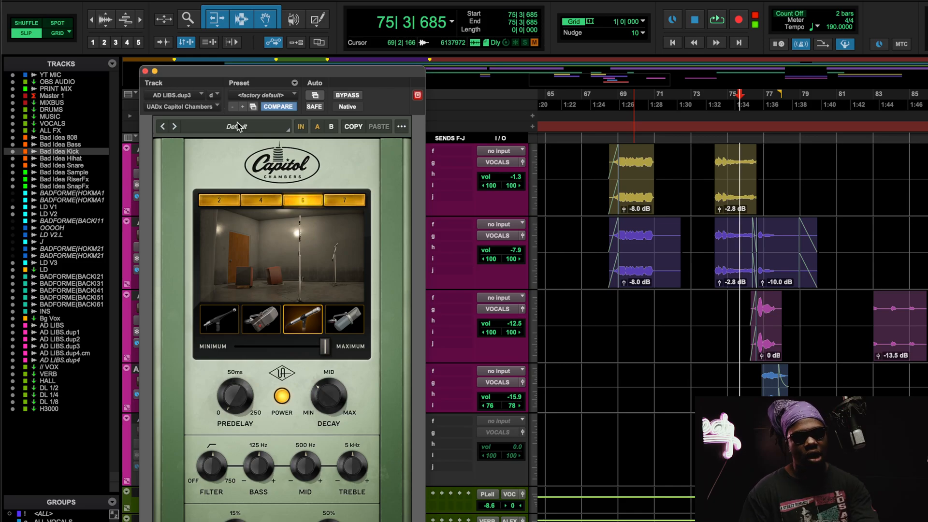
pyautogui.moveTo(189, 71); pyautogui.dragTo(198, 1)
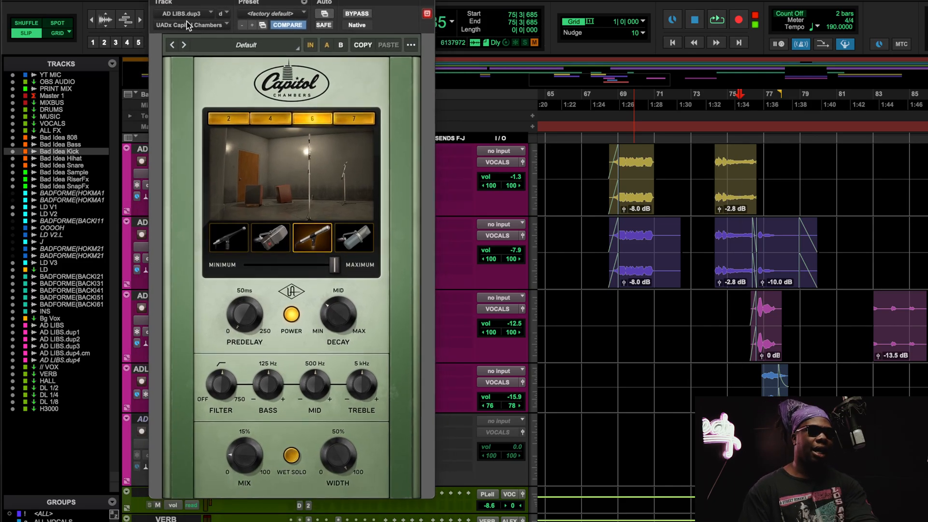
pyautogui.click(156, 0)
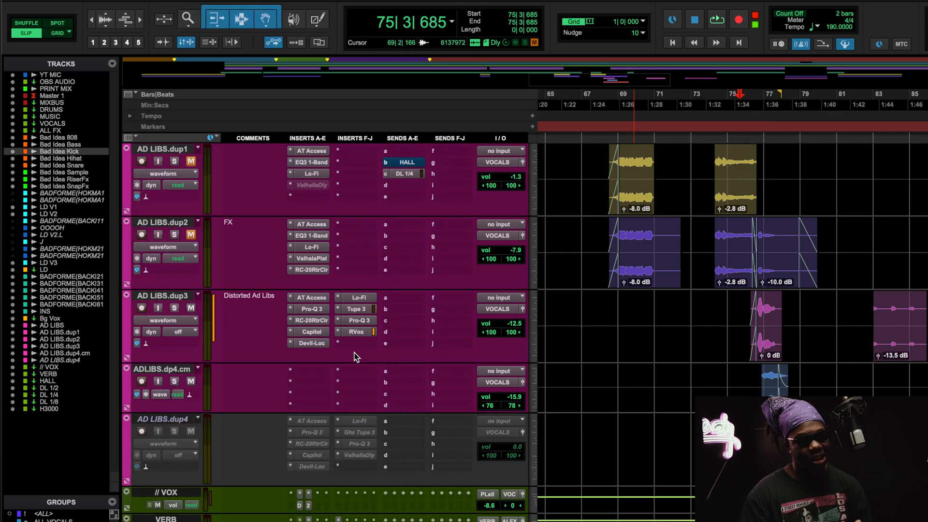
# - Inspect the Devil-Loc, Lo-Fi and Ghz Tupe 3 inserts on AD LIBS.dup3
pyautogui.click(312, 344)
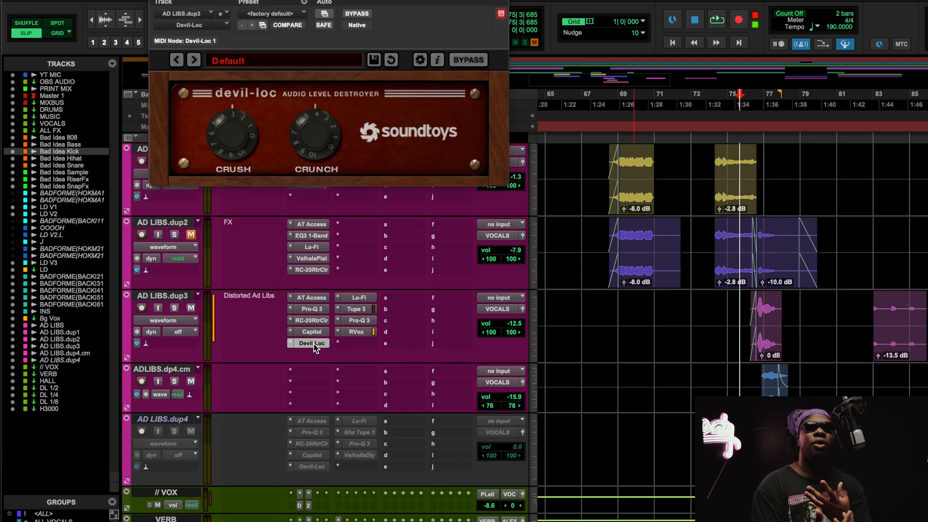
pyautogui.rightClick(314, 344)
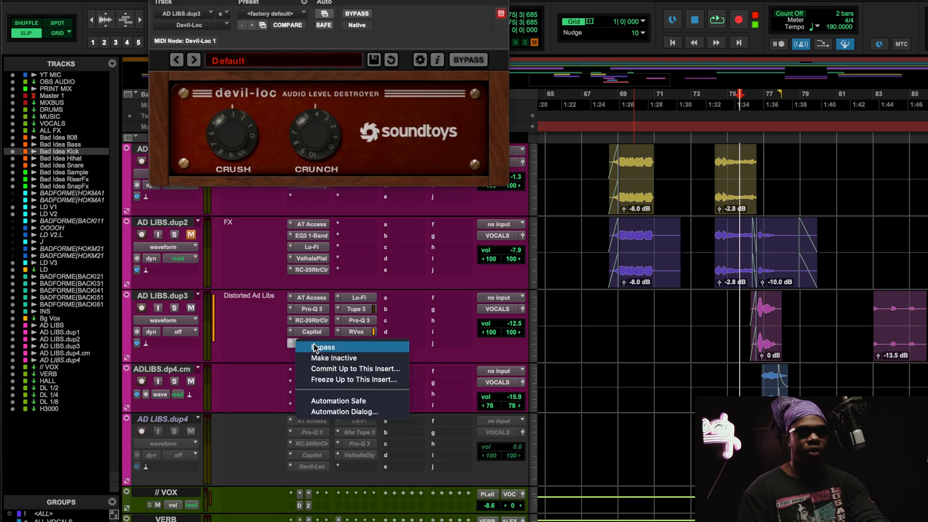
pyautogui.click(265, 314)
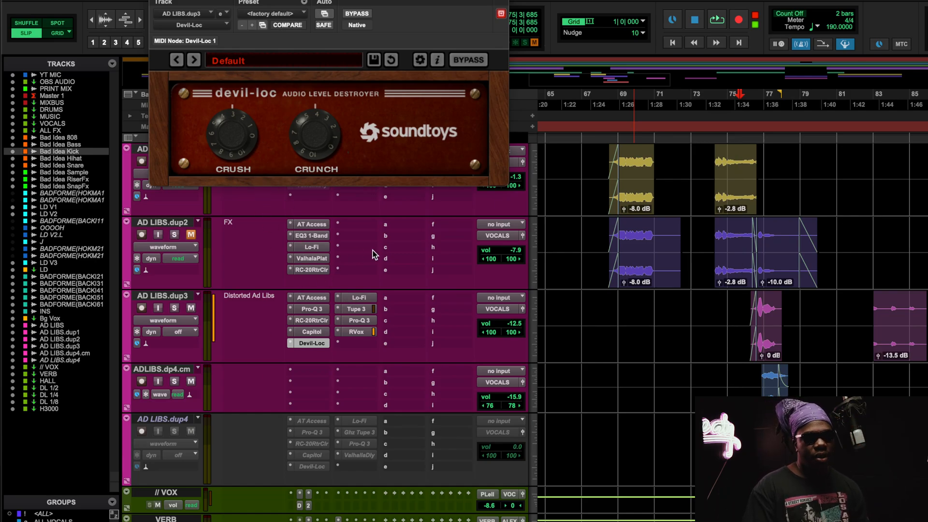
pyautogui.click(359, 297)
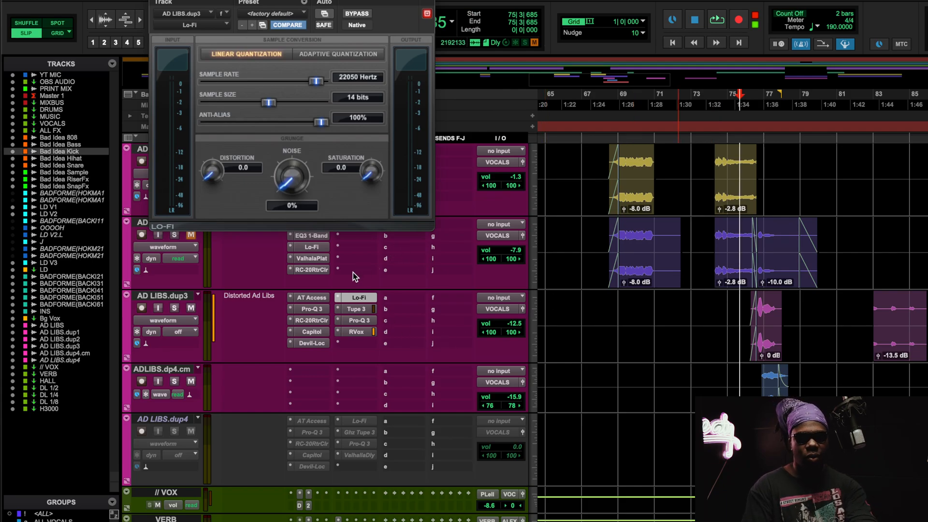
pyautogui.click(355, 309)
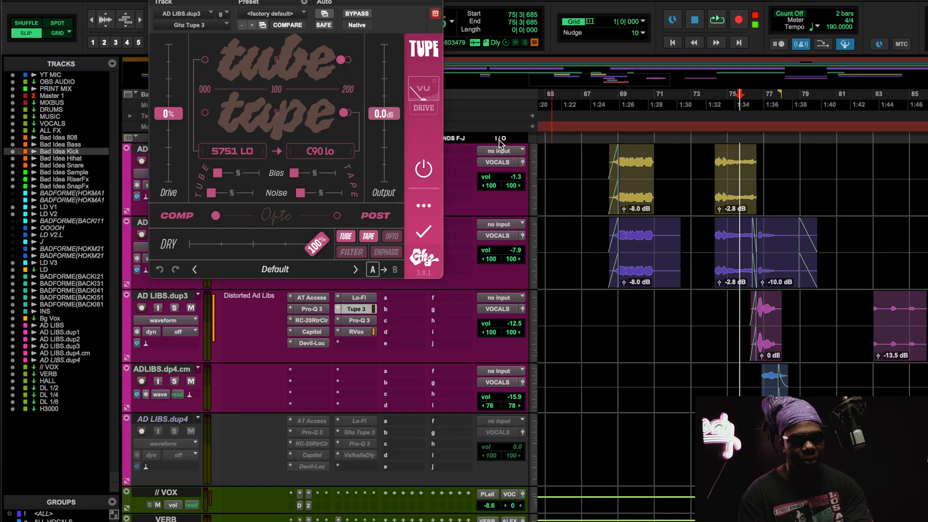
# - Play from bar 75 with the AD LIBS.dup3 inserts from RC-20 through RVox bypassed, leaving AT Access and the first Pro-Q 3 active
pyautogui.press('space')
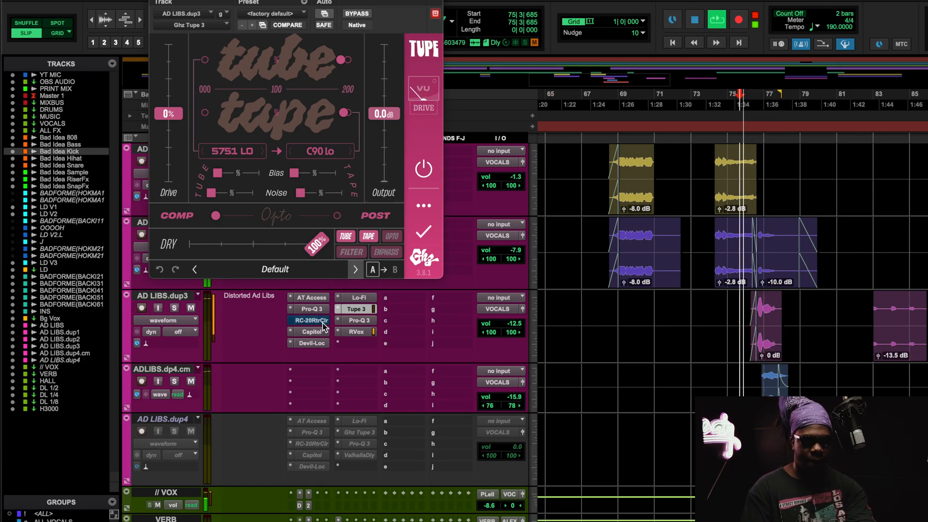
pyautogui.moveTo(324, 324)
pyautogui.mouseDown()
pyautogui.moveTo(321, 340)
pyautogui.moveTo(339, 343)
pyautogui.moveTo(358, 331)
pyautogui.moveTo(357, 310)
pyautogui.moveTo(319, 311)
pyautogui.mouseUp()
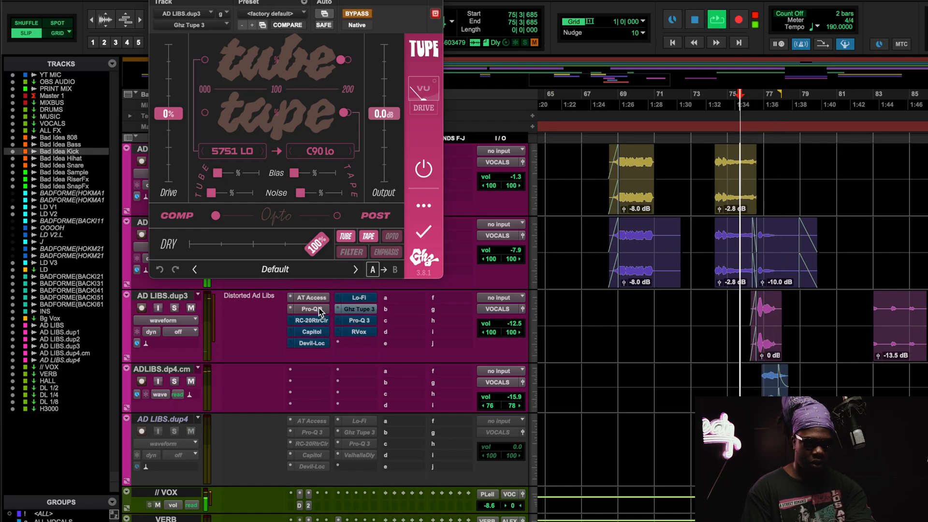
pyautogui.keyDown('super'); pyautogui.click(319, 310); pyautogui.keyUp('super')
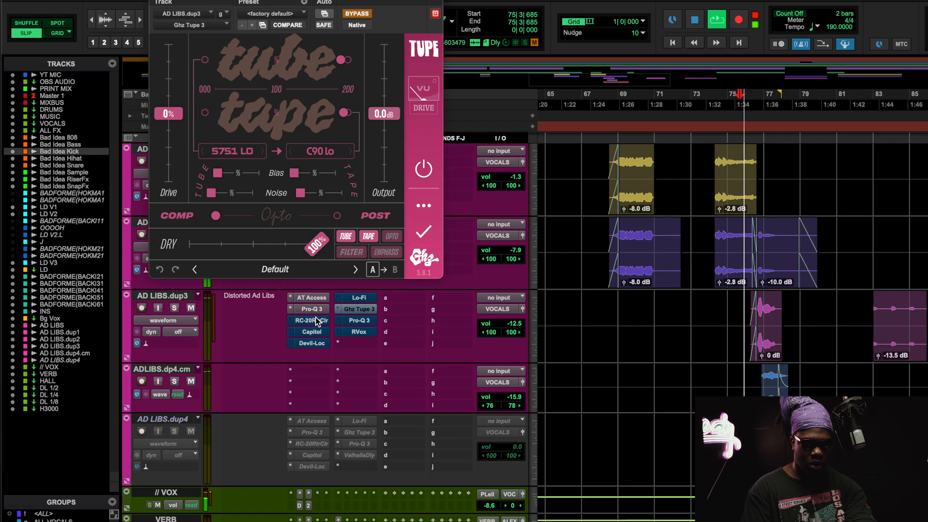
# - Progressively re-enable the bypassed AD LIBS.dup3 inserts from RC-20 through RVox during playback to compare each one's effect, and stop playback
pyautogui.keyDown('super'); pyautogui.click(316, 322); pyautogui.keyUp('super')
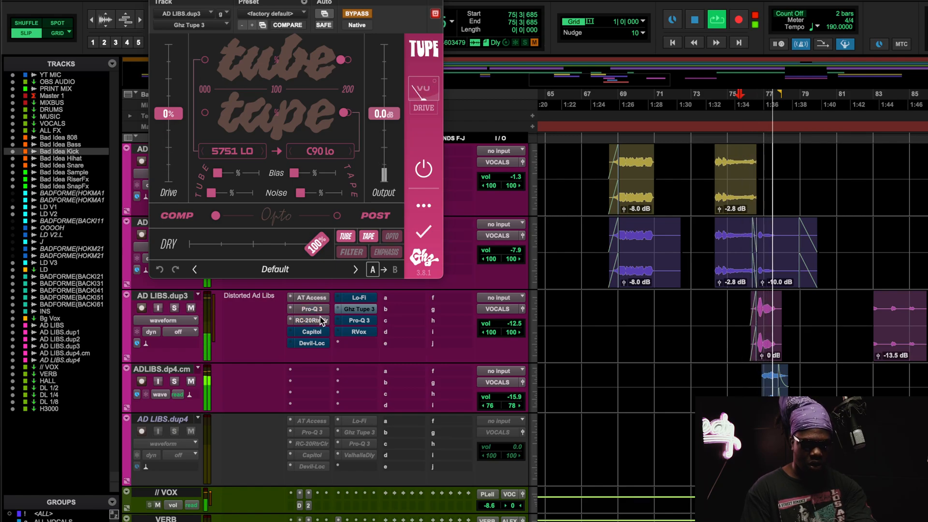
pyautogui.keyDown('super'); pyautogui.click(311, 343); pyautogui.keyUp('super')
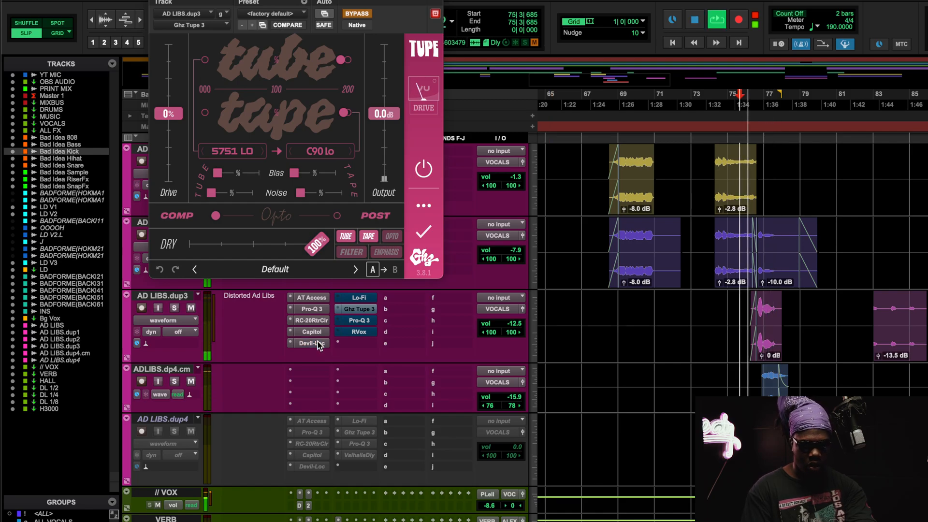
pyautogui.keyDown('super'); pyautogui.click(359, 310); pyautogui.keyUp('super')
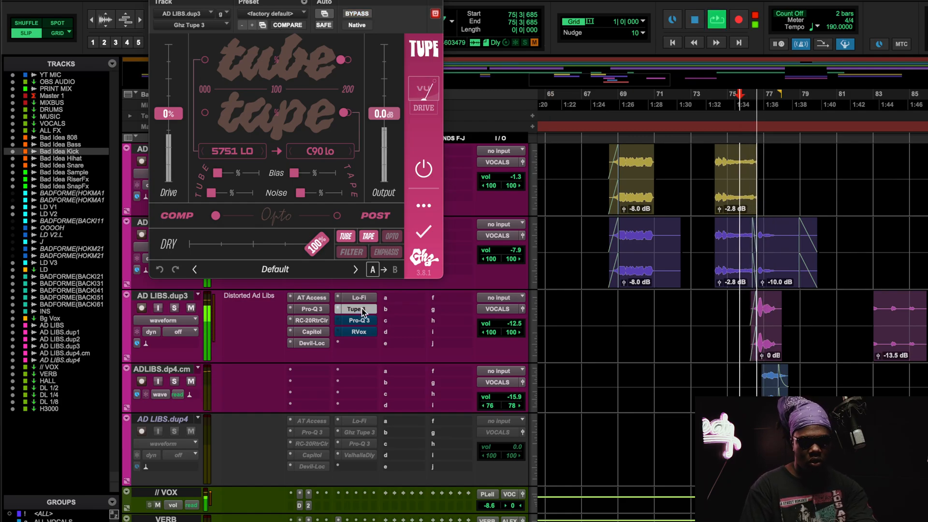
pyautogui.keyDown('super'); pyautogui.click(366, 320); pyautogui.keyUp('super')
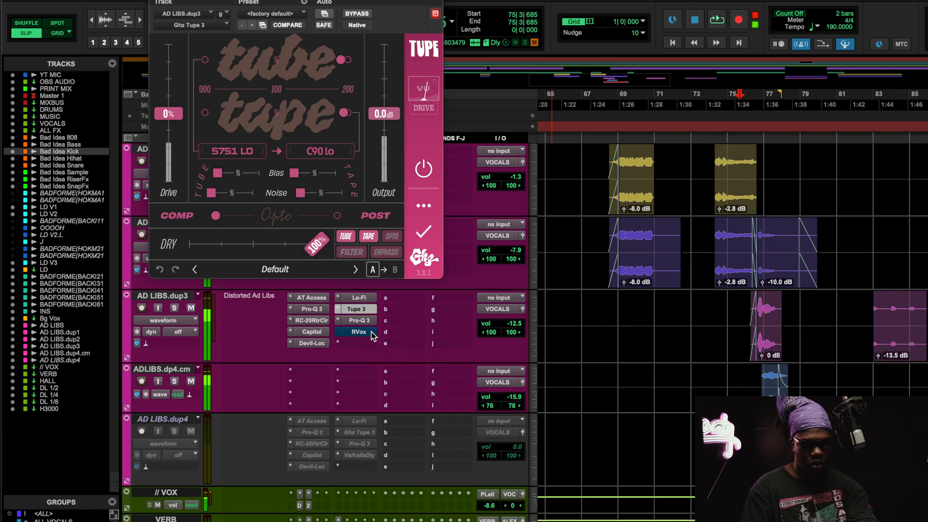
pyautogui.keyDown('super'); pyautogui.click(372, 332); pyautogui.keyUp('super')
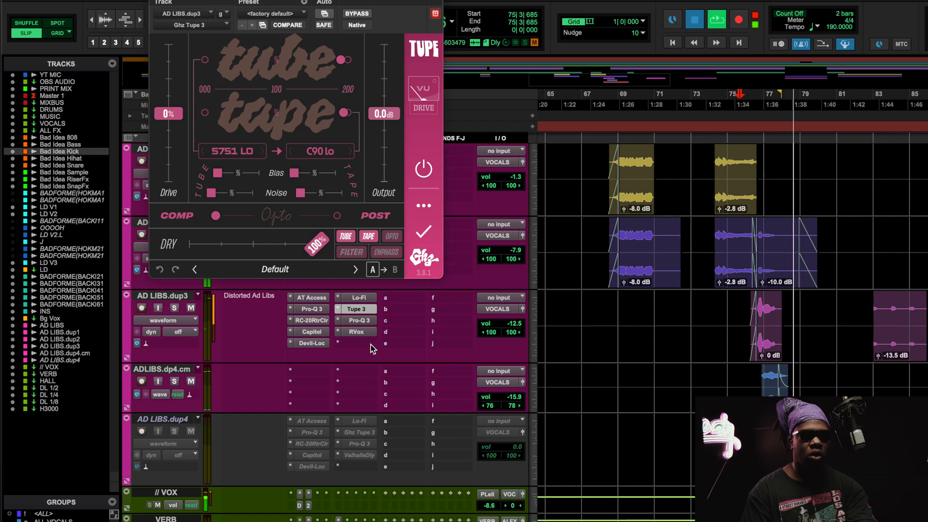
pyautogui.press('space')
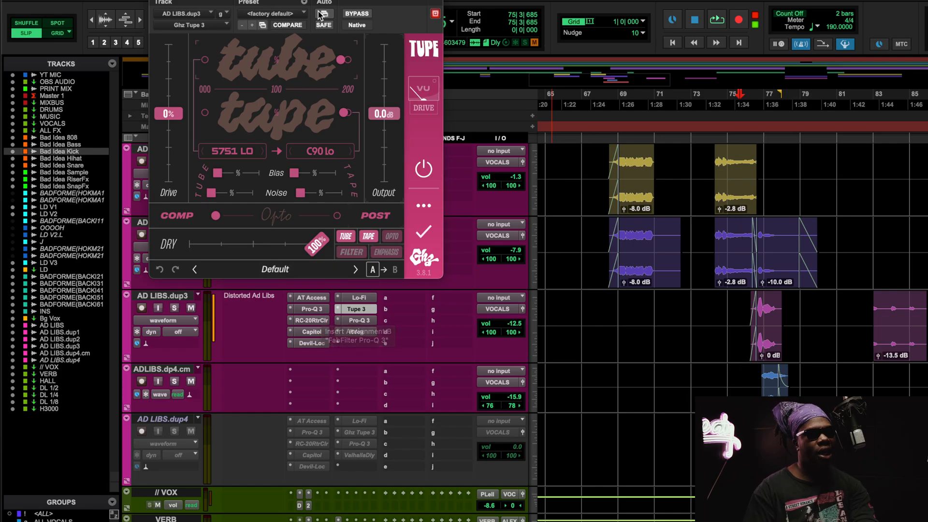
# - Review the Lo-Fi settings and the filter curve of the second Pro-Q 3 on AD LIBS.dup3, and close the plug-in window
pyautogui.click(358, 297)
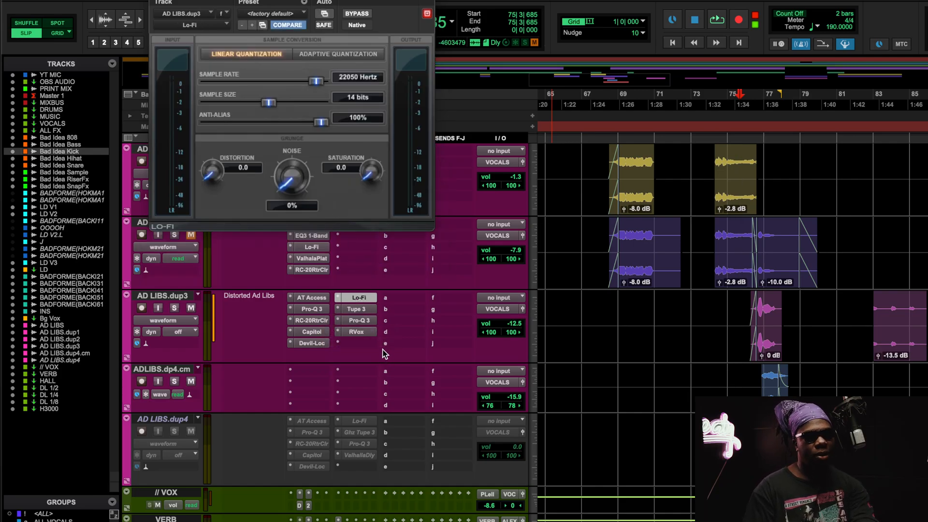
pyautogui.click(370, 323)
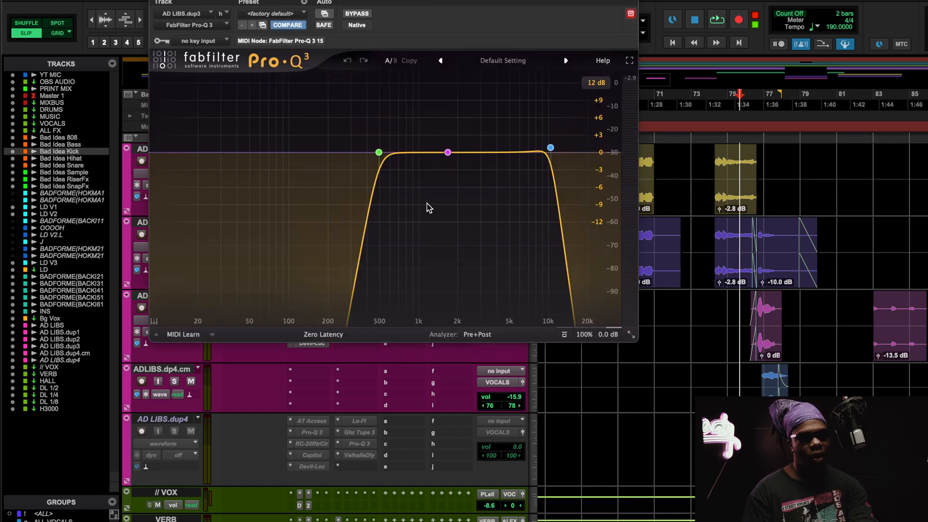
pyautogui.click(156, 0)
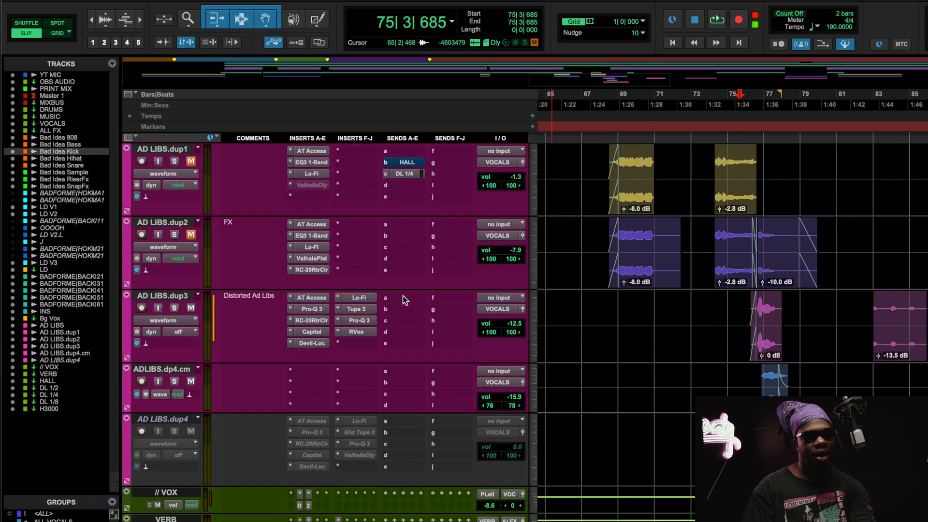